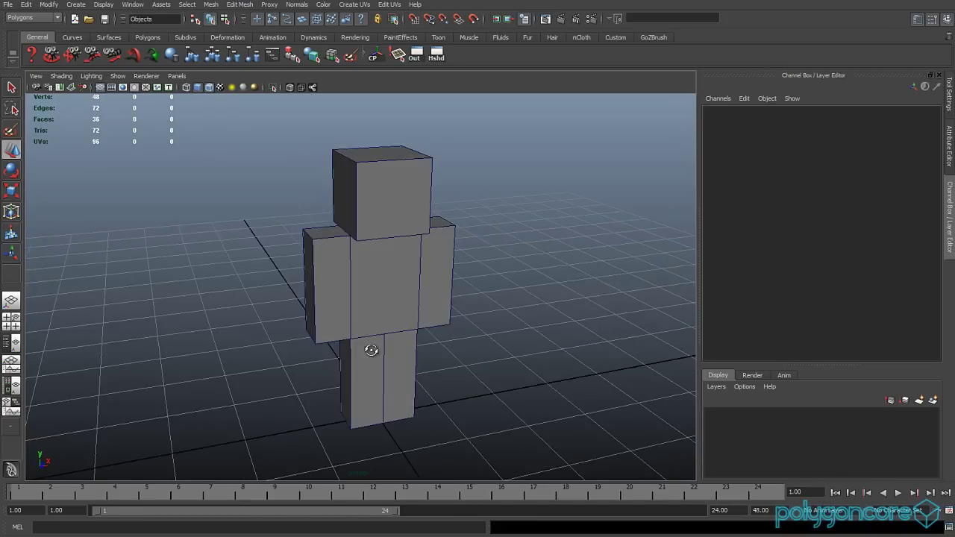
Move the character's arm cube away from the torso along X to about -2.007
{"action": "scroll", "coordinate": [371, 349], "scroll_direction": "up", "scroll_amount": 3}
{"action": "middle_click_drag", "start_coordinate": [364, 337], "coordinate": [415, 356], "text": "alt"}
{"action": "scroll", "coordinate": [414, 356], "scroll_direction": "up", "scroll_amount": 2}
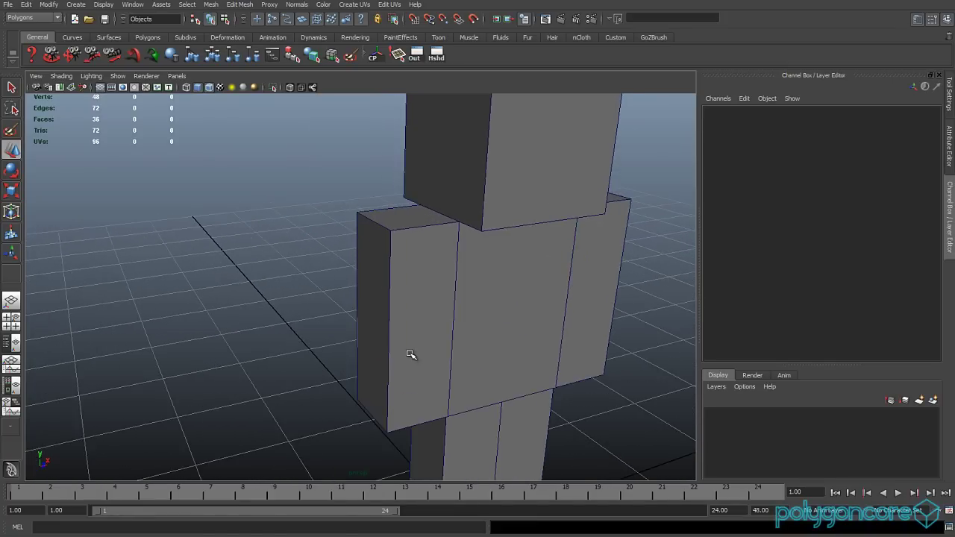
{"action": "left_click_drag", "start_coordinate": [411, 356], "coordinate": [391, 329], "text": "alt"}
{"action": "left_click", "coordinate": [396, 330]}
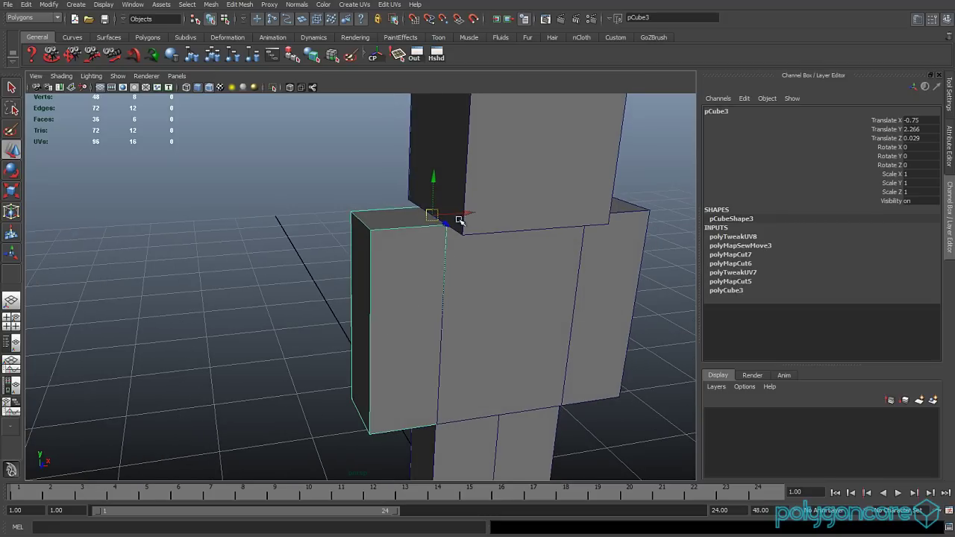
{"action": "left_click_drag", "start_coordinate": [459, 221], "coordinate": [279, 223]}
{"action": "middle_click_drag", "start_coordinate": [279, 224], "coordinate": [299, 298], "text": "alt"}
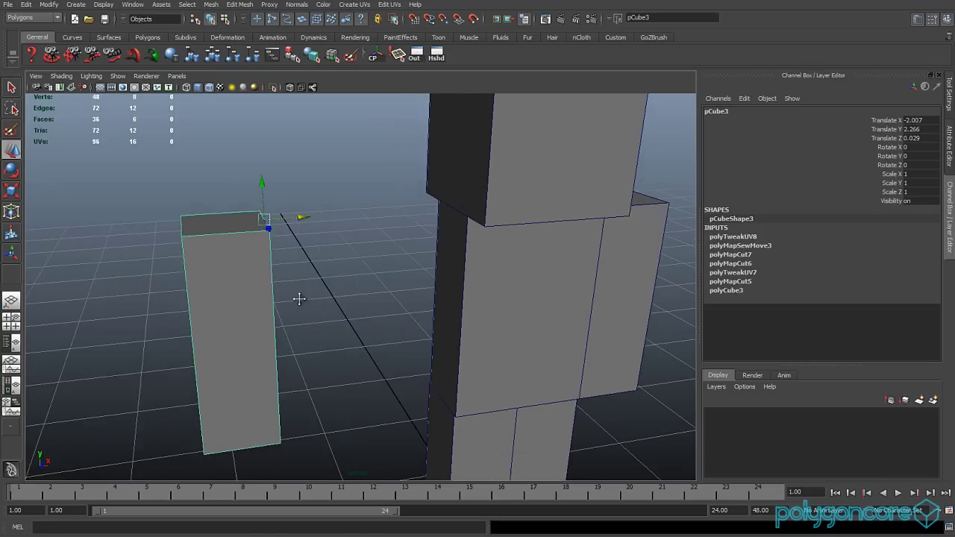
Center the pivot of the detached arm cube
{"action": "left_click", "coordinate": [63, 6]}
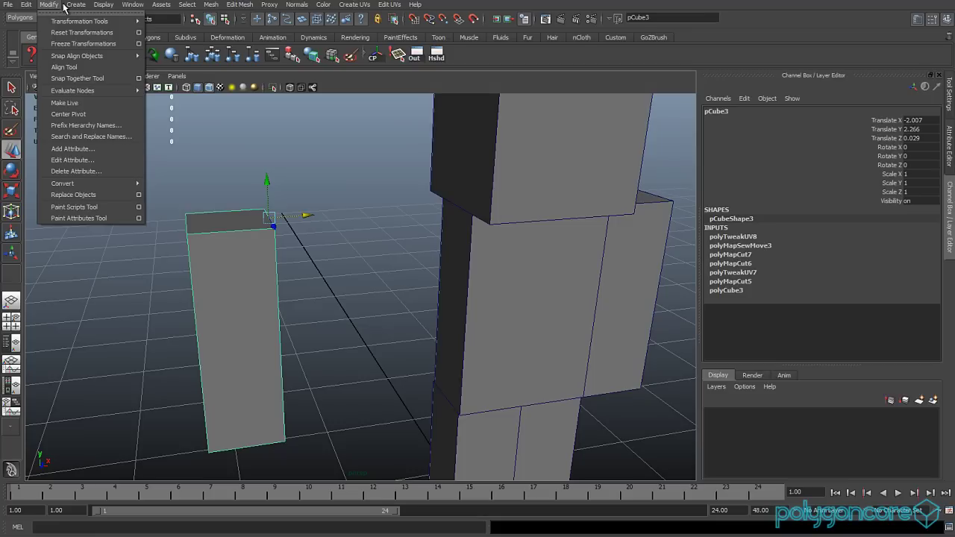
{"action": "left_click", "coordinate": [81, 115]}
{"action": "middle_click_drag", "start_coordinate": [215, 246], "coordinate": [235, 233], "text": "alt"}
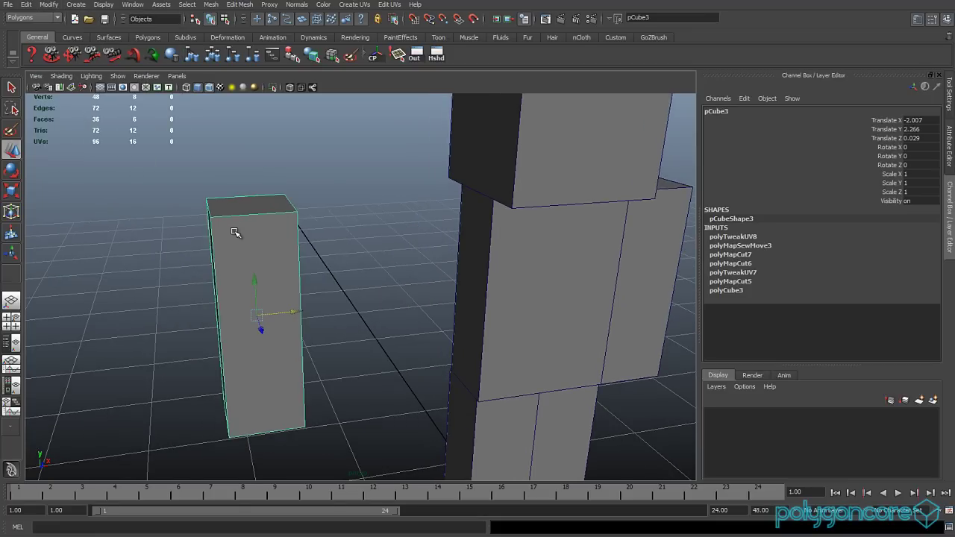
Move the arm's pivot freely out into the space between the arm and the torso, and shift the arm to X -2.344
{"action": "key", "text": "Insert"}
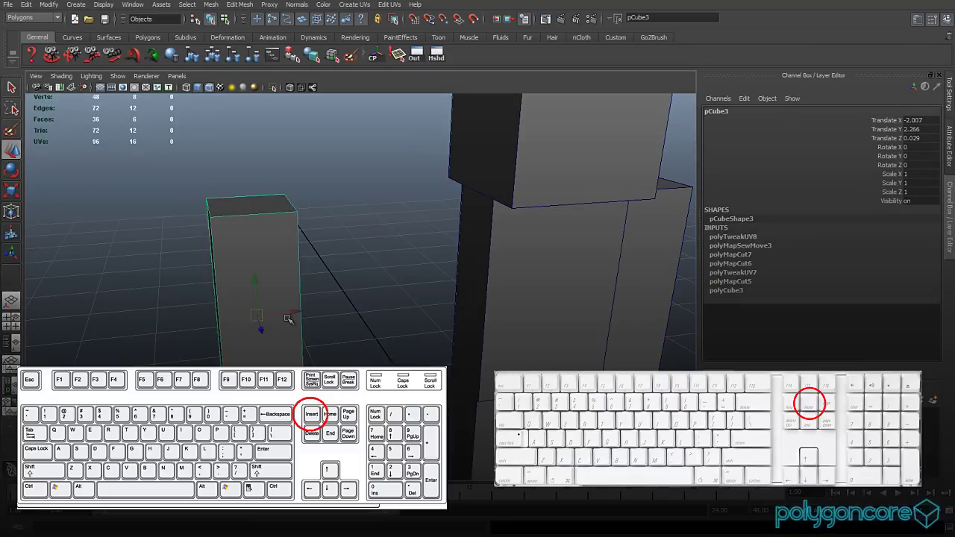
{"action": "scroll", "coordinate": [289, 319], "scroll_direction": "up", "scroll_amount": 2}
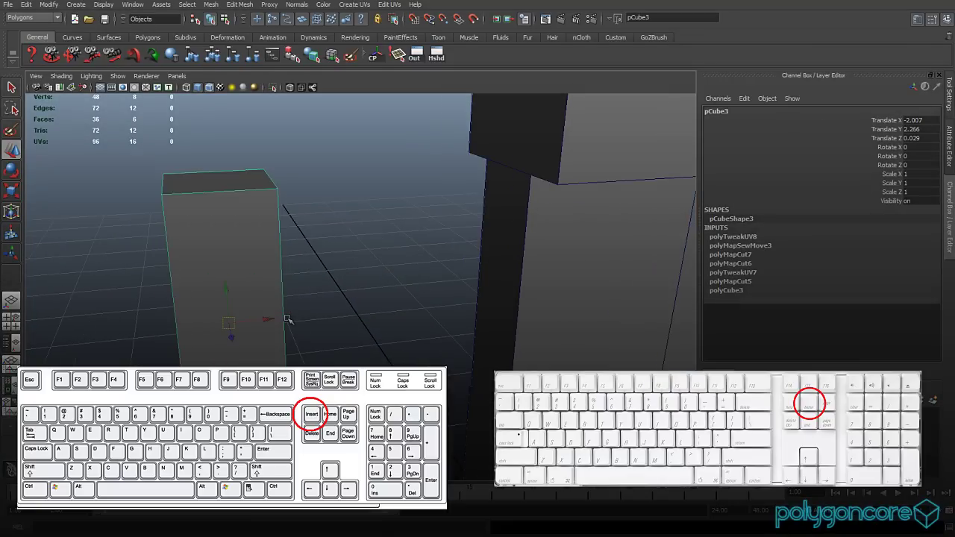
{"action": "left_click_drag", "start_coordinate": [230, 323], "coordinate": [426, 215]}
{"action": "key", "text": "Insert"}
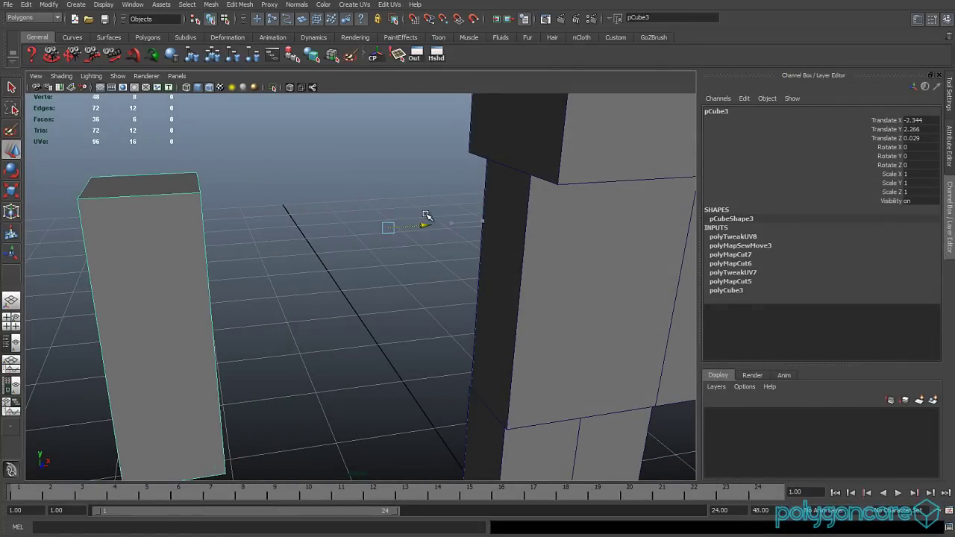
Place the arm's pivot on the arm's upper inner front corner vertex using point snapping
{"action": "key", "text": "Insert"}
{"action": "left_click_drag", "start_coordinate": [388, 230], "coordinate": [184, 200]}
{"action": "scroll", "coordinate": [324, 254], "scroll_direction": "up", "scroll_amount": 2}
{"action": "middle_click_drag", "start_coordinate": [216, 210], "coordinate": [378, 284], "text": "alt"}
{"action": "scroll", "coordinate": [296, 259], "scroll_direction": "down", "scroll_amount": 1}
{"action": "scroll", "coordinate": [379, 284], "scroll_direction": "up", "scroll_amount": 1}
{"action": "left_click_drag", "start_coordinate": [514, 269], "coordinate": [452, 299]}
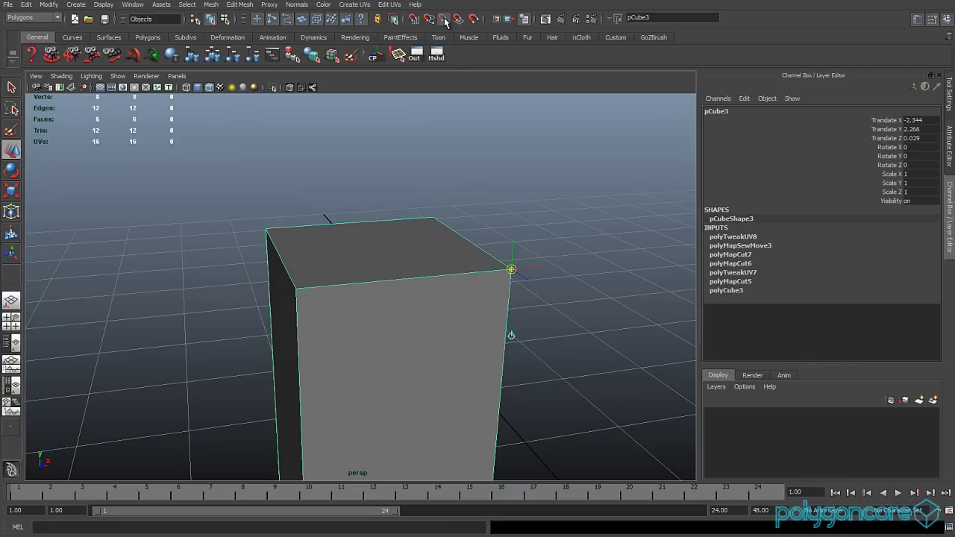
{"action": "left_click", "coordinate": [445, 23]}
{"action": "key", "text": "d+v"}
{"action": "mouse_move", "coordinate": [510, 269]}
{"action": "left_mouse_down"}
{"action": "mouse_move", "coordinate": [434, 217]}
{"action": "mouse_move", "coordinate": [506, 271]}
{"action": "mouse_move", "coordinate": [300, 286]}
{"action": "mouse_move", "coordinate": [505, 272]}
{"action": "left_mouse_up"}
{"action": "scroll", "coordinate": [520, 297], "scroll_direction": "down", "scroll_amount": 3}
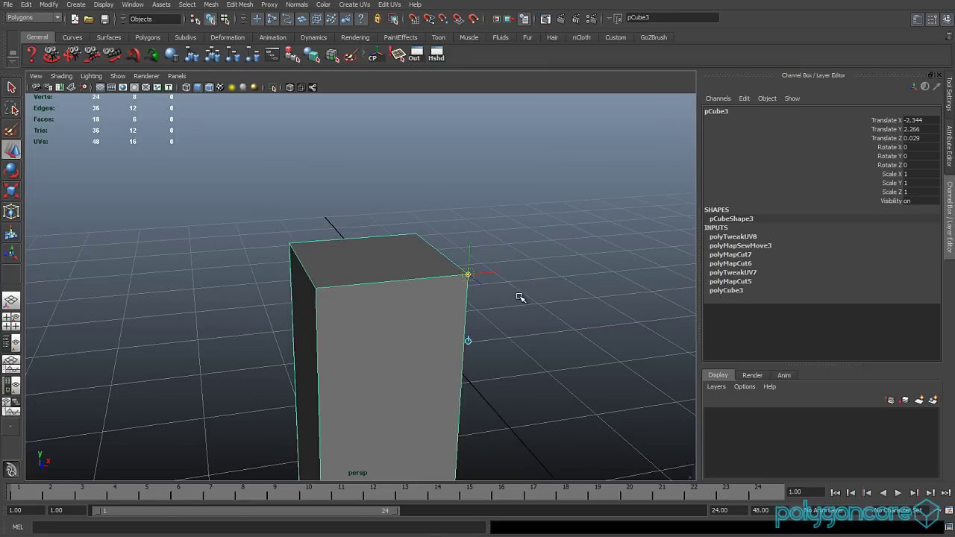
{"action": "key", "text": "Insert"}
Move the arm back to the body and snap its pivot corner onto the torso's upper front corner, then turn off point snapping
{"action": "middle_click_drag", "start_coordinate": [514, 306], "coordinate": [328, 296], "text": "alt"}
{"action": "middle_click_drag", "start_coordinate": [477, 284], "coordinate": [379, 285], "text": "alt"}
{"action": "scroll", "coordinate": [378, 286], "scroll_direction": "down", "scroll_amount": 3}
{"action": "mouse_move", "coordinate": [378, 287]}
{"action": "left_mouse_down", "text": "alt"}
{"action": "mouse_move", "coordinate": [366, 276]}
{"action": "mouse_move", "coordinate": [433, 277]}
{"action": "mouse_move", "coordinate": [380, 297]}
{"action": "left_mouse_up", "text": "alt"}
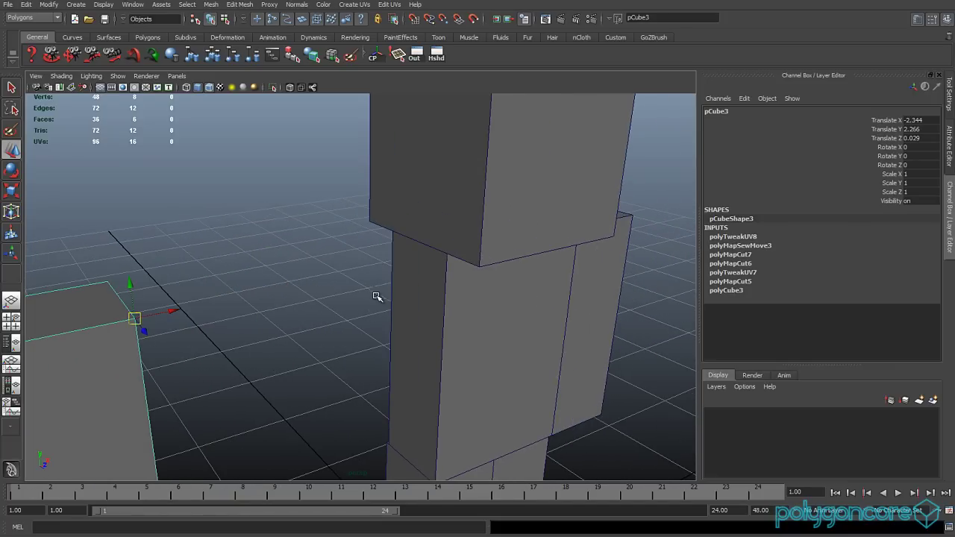
{"action": "left_click_drag", "start_coordinate": [180, 313], "coordinate": [356, 277]}
{"action": "scroll", "coordinate": [401, 273], "scroll_direction": "up", "scroll_amount": 2}
{"action": "key", "text": "v"}
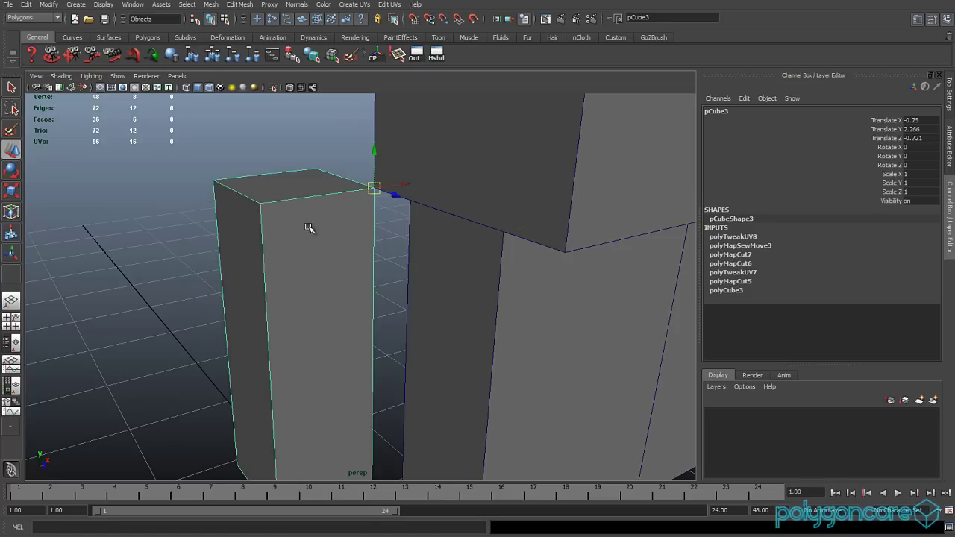
{"action": "left_click", "coordinate": [444, 18]}
{"action": "left_click_drag", "start_coordinate": [379, 191], "coordinate": [505, 238]}
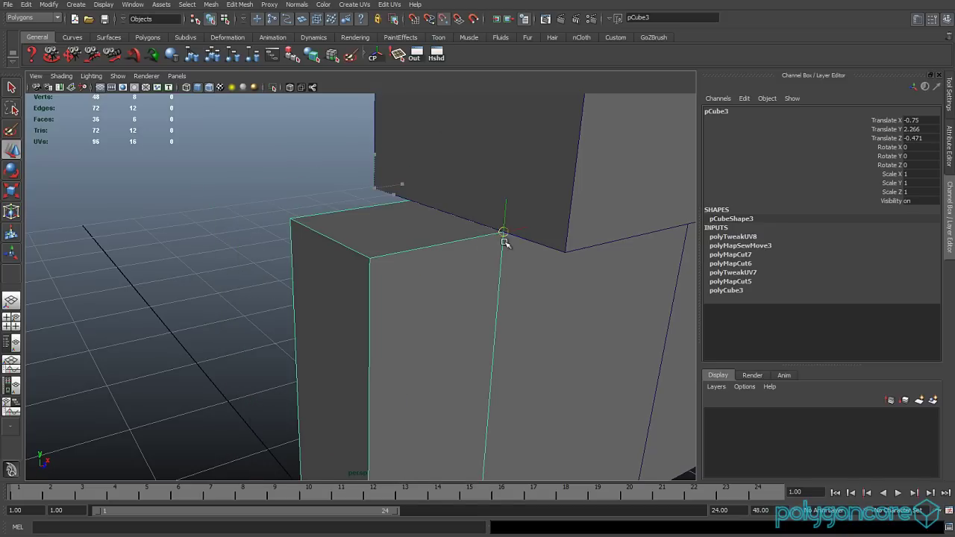
{"action": "left_click", "coordinate": [444, 19]}
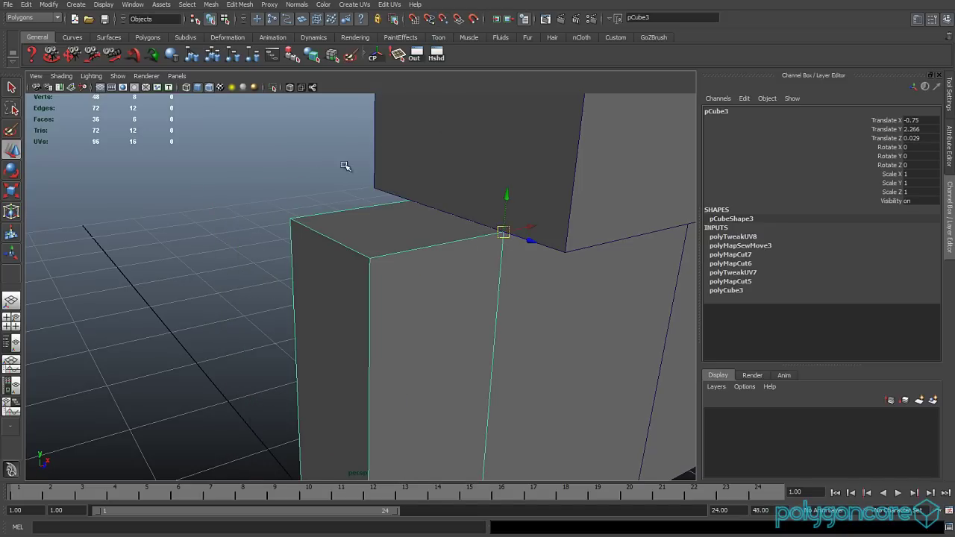
{"action": "left_click_drag", "start_coordinate": [260, 240], "coordinate": [276, 294], "text": "alt"}
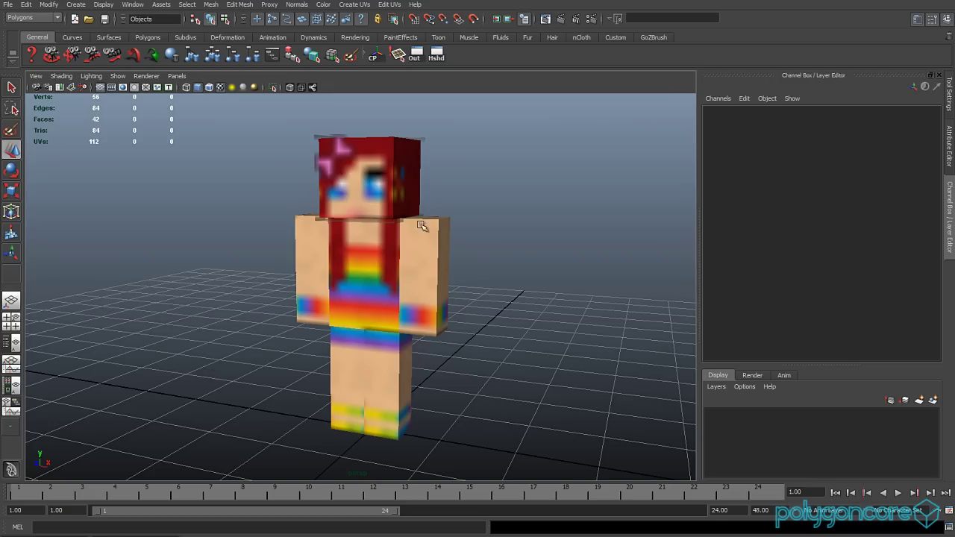
Switch the viewport renderer to Viewport 2.0 and set the skin material's colour texture Filter Type to Off
{"action": "left_click", "coordinate": [158, 75]}
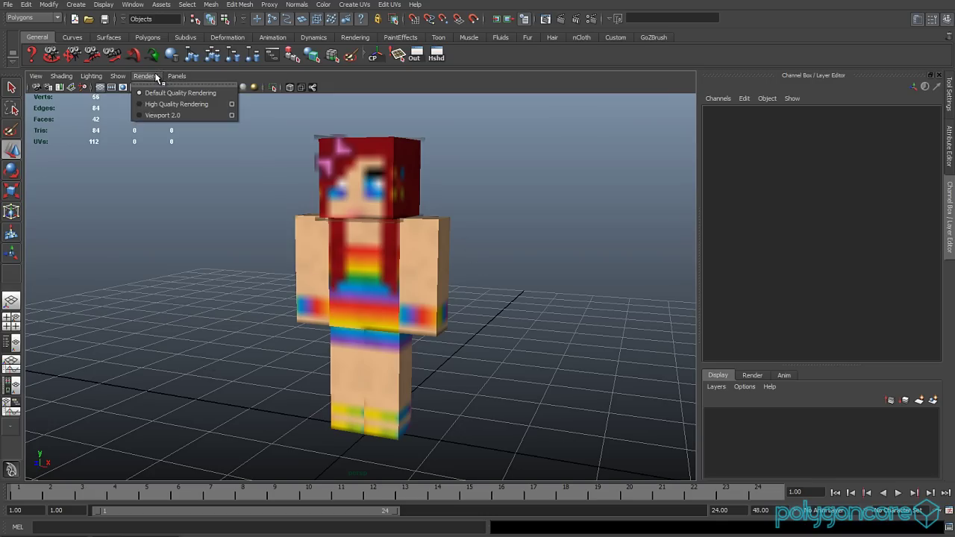
{"action": "left_click", "coordinate": [161, 113]}
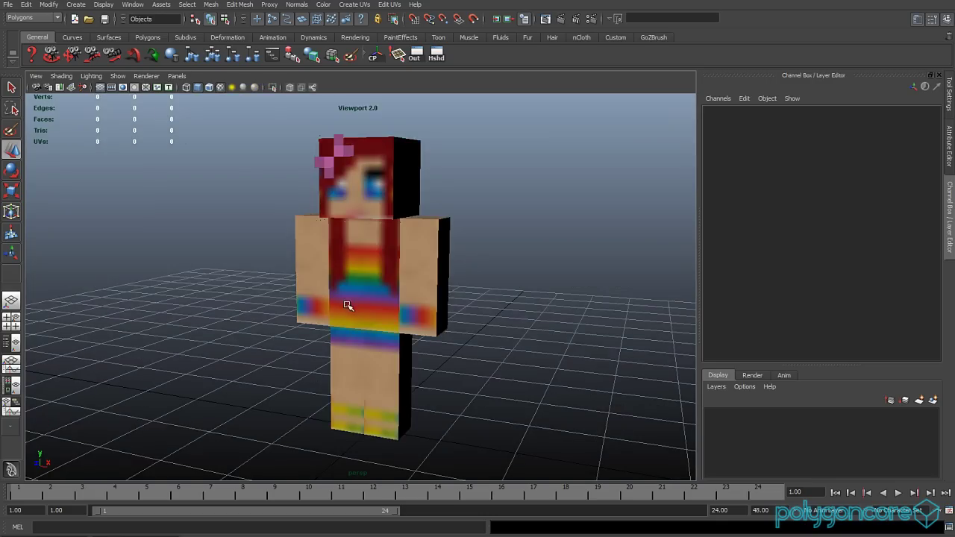
{"action": "left_click", "coordinate": [218, 535]}
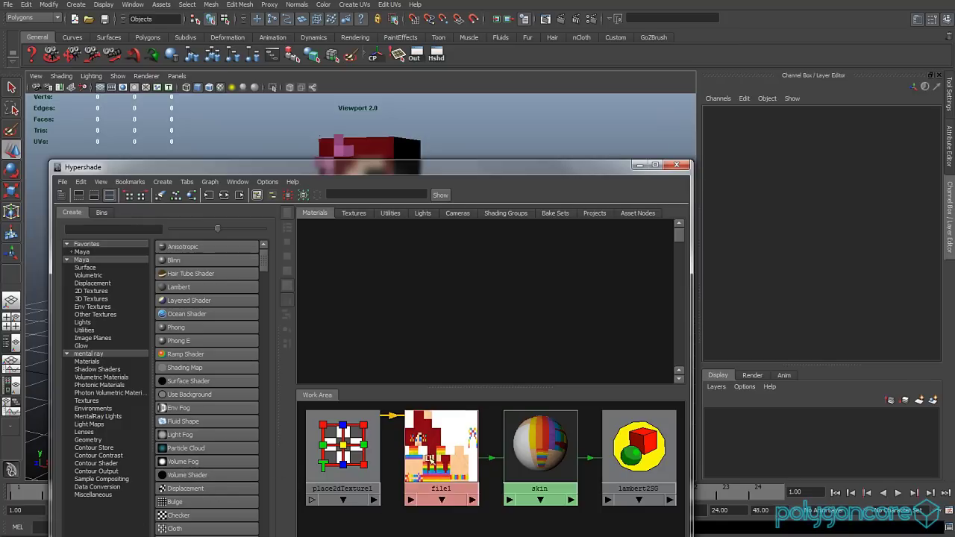
{"action": "double_click", "coordinate": [540, 445]}
{"action": "left_click", "coordinate": [917, 237]}
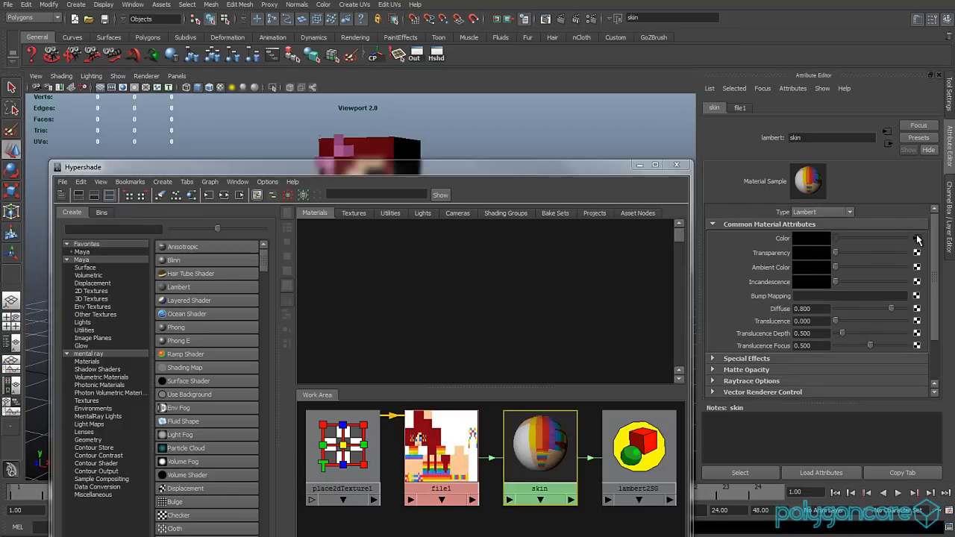
{"action": "left_click_drag", "start_coordinate": [584, 174], "coordinate": [577, 462]}
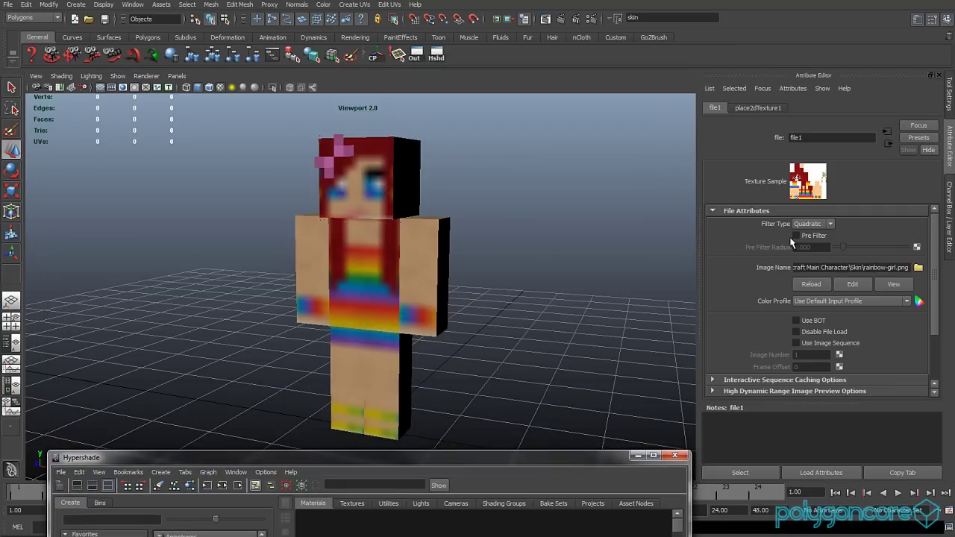
{"action": "left_click", "coordinate": [813, 224]}
{"action": "left_click", "coordinate": [798, 233]}
{"action": "mouse_move", "coordinate": [470, 297]}
{"action": "left_mouse_down", "text": "alt"}
{"action": "mouse_move", "coordinate": [489, 309]}
{"action": "mouse_move", "coordinate": [475, 310]}
{"action": "left_mouse_up", "text": "alt"}
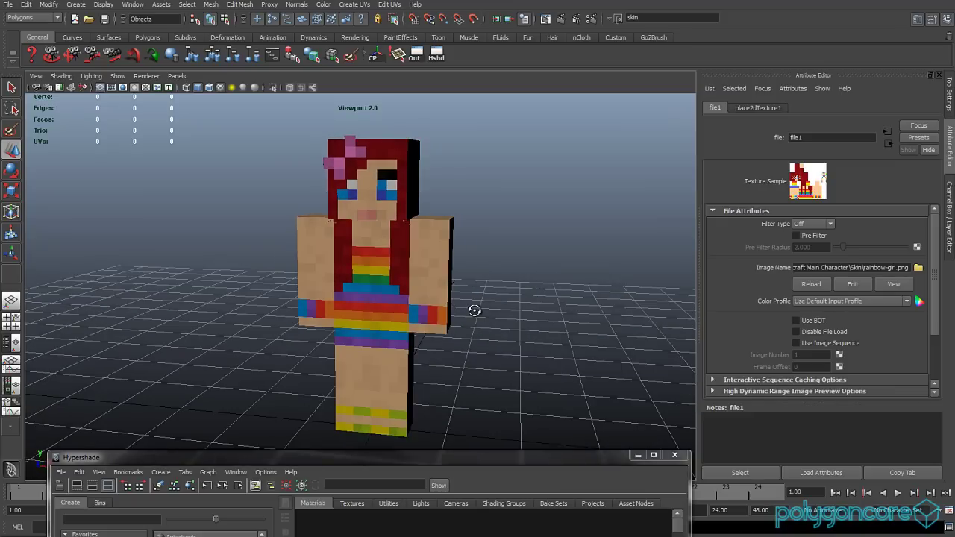
{"action": "left_click", "coordinate": [638, 456]}
Select the torso cube and open its layout in the UV Texture Editor
{"action": "left_click", "coordinate": [389, 287]}
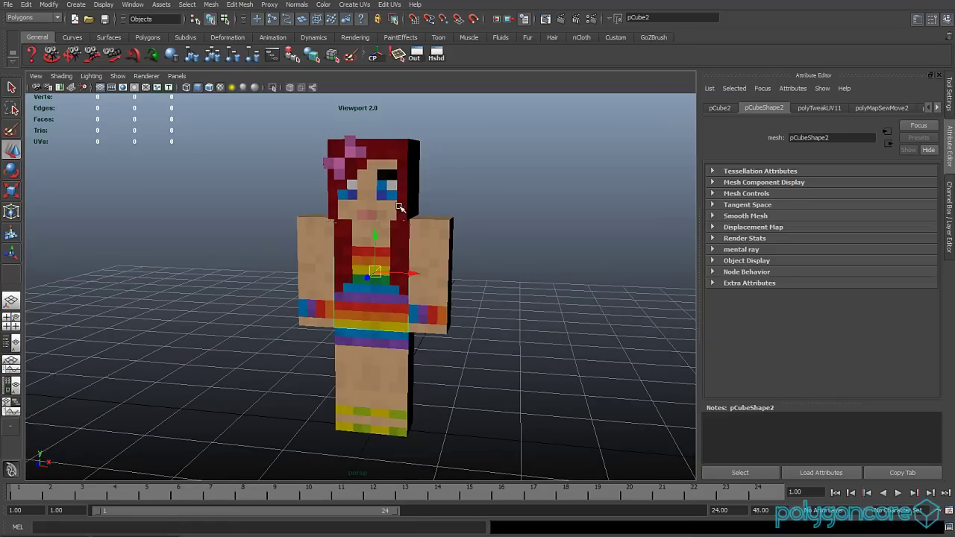
{"action": "left_click", "coordinate": [391, 6]}
{"action": "left_click", "coordinate": [422, 238]}
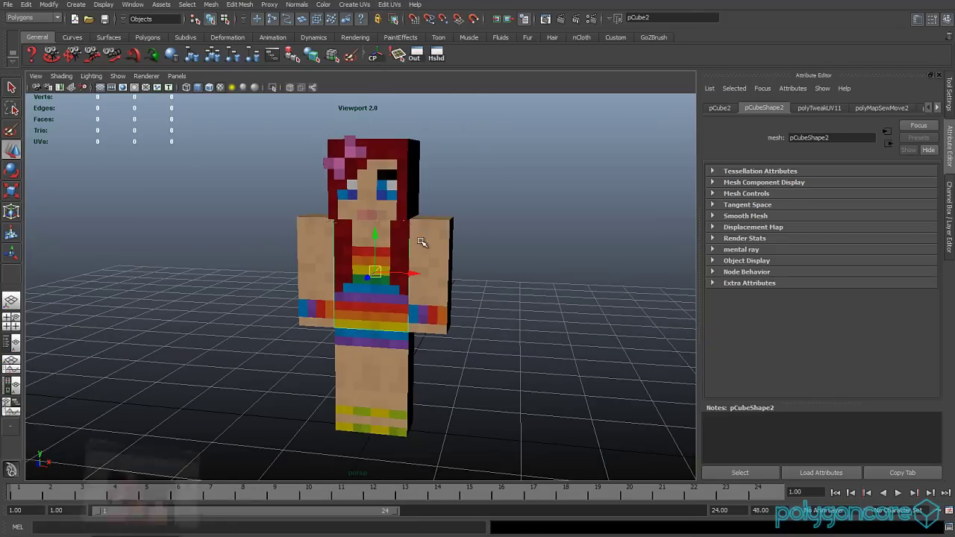
{"action": "middle_click_drag", "start_coordinate": [597, 302], "coordinate": [597, 237], "text": "alt"}
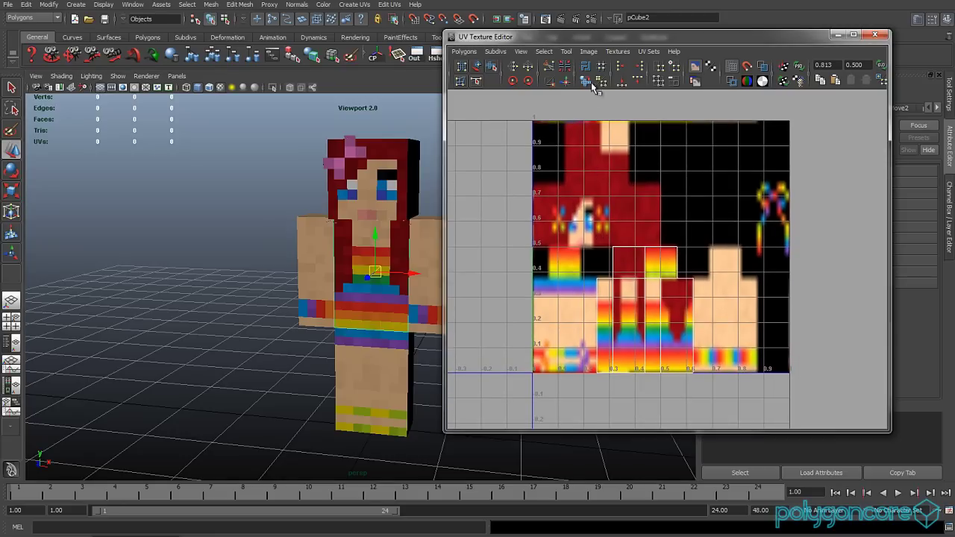
Turn on Display Unfiltered and Use Image Ratio for the texture in the UV Texture Editor
{"action": "left_click", "coordinate": [589, 51]}
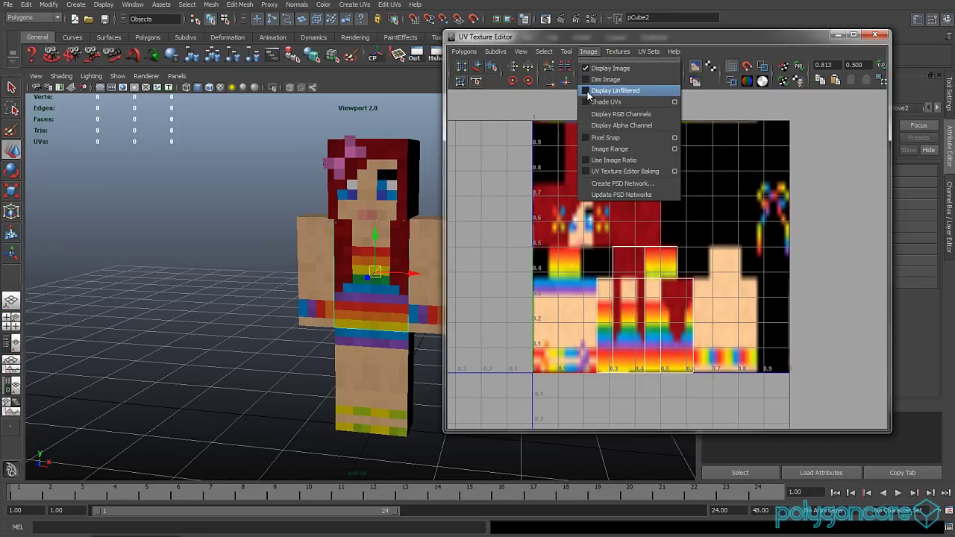
{"action": "left_click", "coordinate": [587, 92]}
{"action": "left_click", "coordinate": [588, 52]}
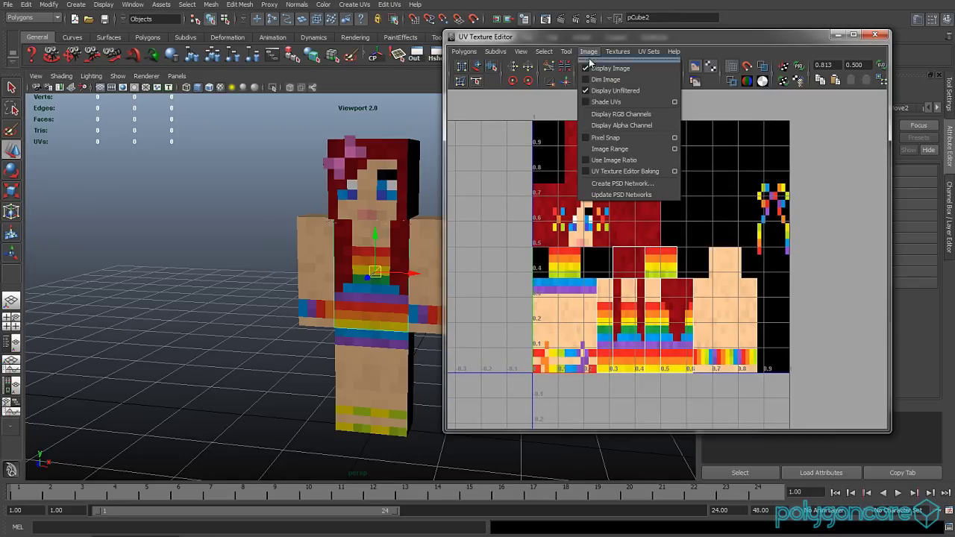
{"action": "left_click", "coordinate": [587, 161]}
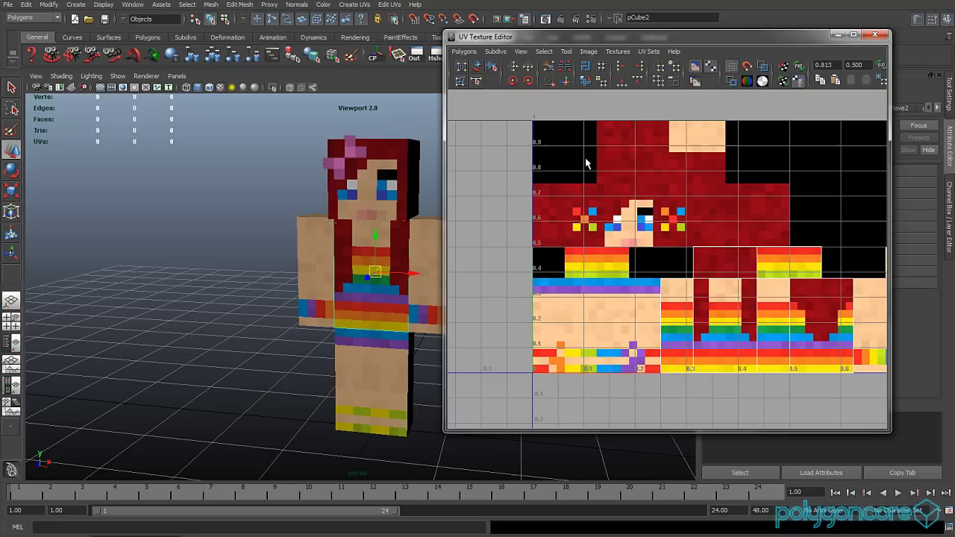
{"action": "scroll", "coordinate": [713, 329], "scroll_direction": "up", "scroll_amount": 6}
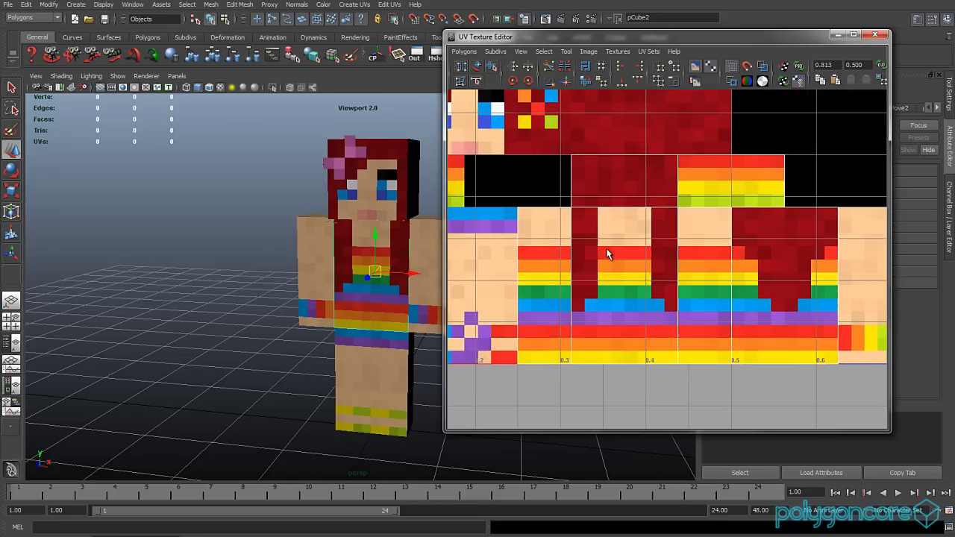
Turn on shaded UVs for the torso's layout in the UV Texture Editor
{"action": "left_click", "coordinate": [761, 68]}
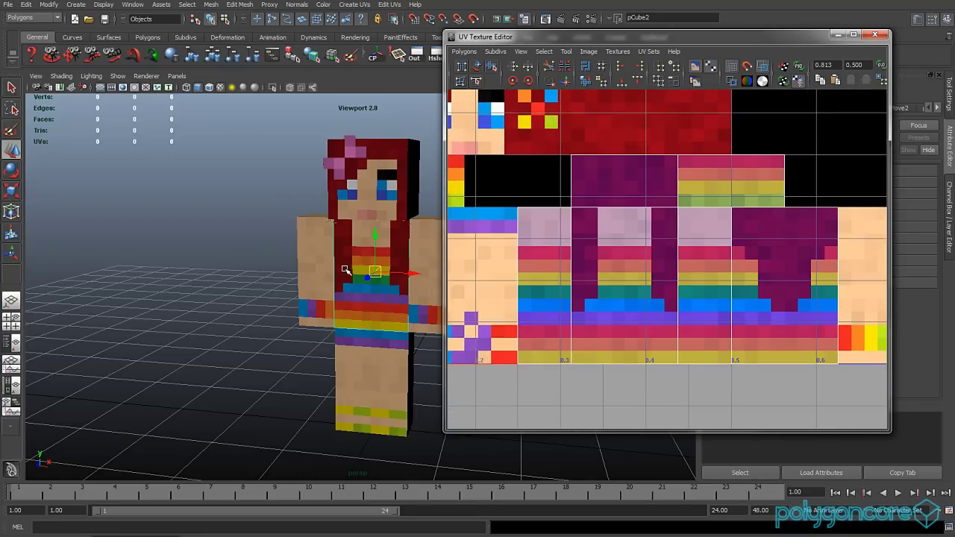
{"action": "scroll", "coordinate": [320, 280], "scroll_direction": "up", "scroll_amount": 3}
{"action": "middle_click_drag", "start_coordinate": [701, 325], "coordinate": [665, 309], "text": "alt"}
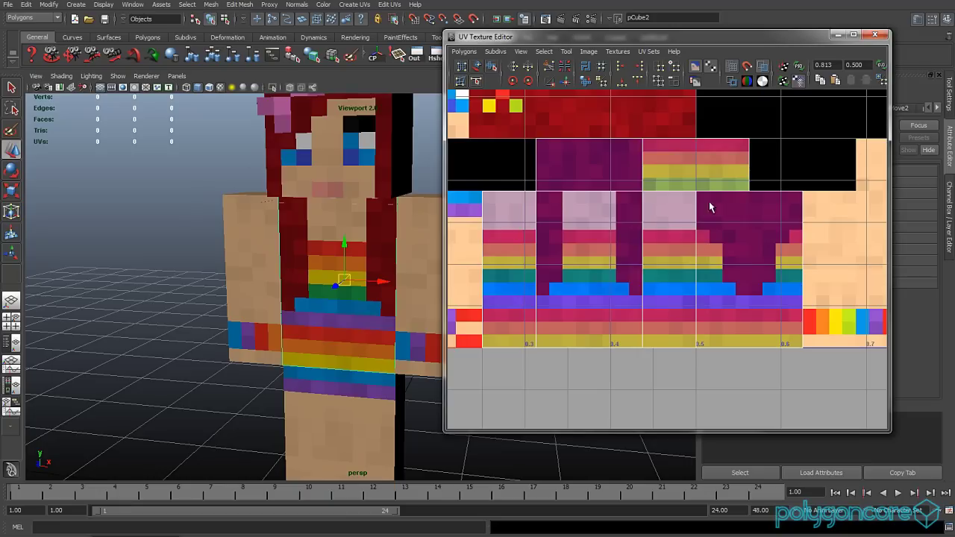
Select the UVs along the middle vertical seam of the torso's layout
{"action": "right_click_drag", "start_coordinate": [634, 342], "coordinate": [675, 337]}
{"action": "left_click", "coordinate": [642, 347]}
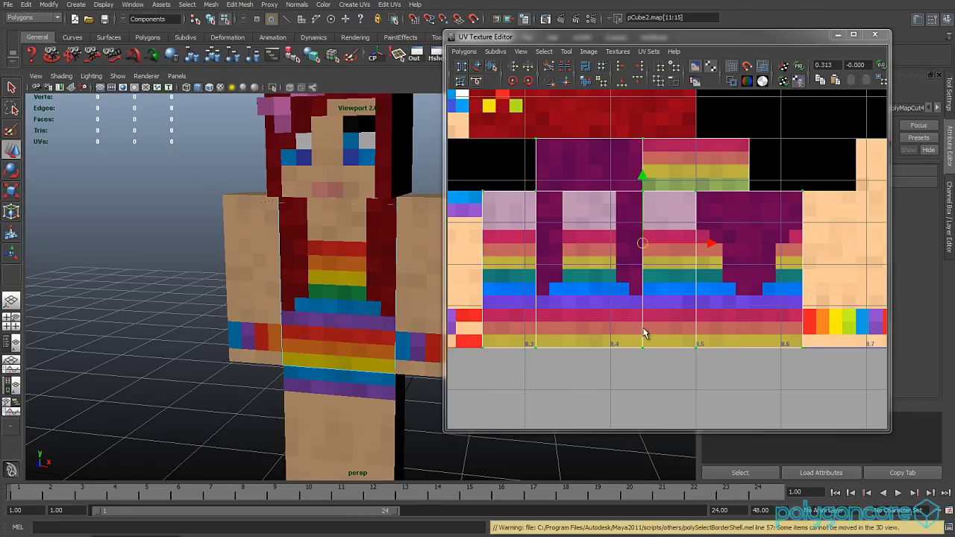
{"action": "scroll", "coordinate": [644, 313], "scroll_direction": "down", "scroll_amount": 5}
{"action": "left_click_drag", "start_coordinate": [707, 270], "coordinate": [664, 295]}
{"action": "scroll", "coordinate": [688, 290], "scroll_direction": "up", "scroll_amount": 4}
{"action": "scroll", "coordinate": [664, 295], "scroll_direction": "up", "scroll_amount": 2}
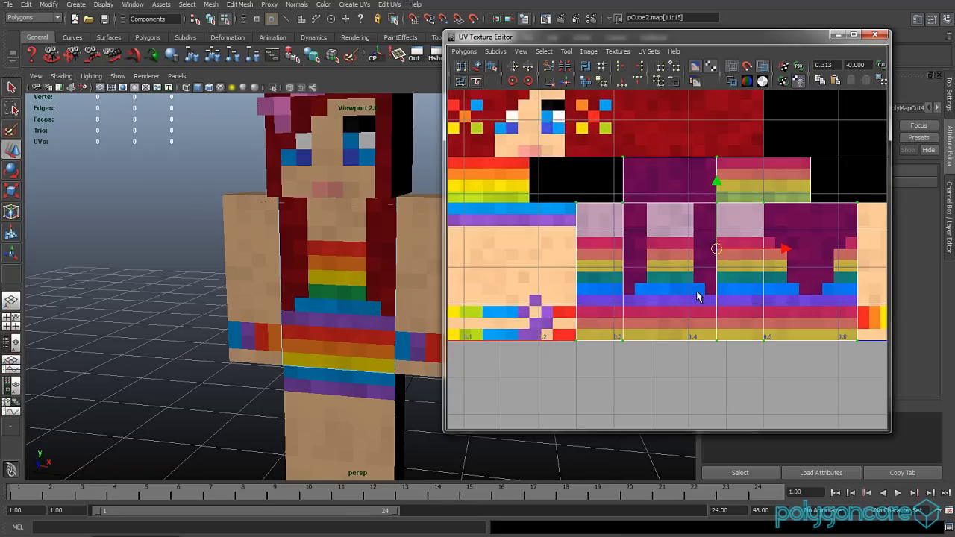
{"action": "middle_click_drag", "start_coordinate": [697, 292], "coordinate": [639, 347], "text": "alt"}
{"action": "scroll", "coordinate": [626, 299], "scroll_direction": "up", "scroll_amount": 2}
Select the UVs on the left edge of the torso's layout and shift them slightly inward along U, off the pixel boundary
{"action": "middle_click_drag", "start_coordinate": [625, 300], "coordinate": [646, 264], "text": "alt"}
{"action": "left_click_drag", "start_coordinate": [636, 181], "coordinate": [596, 376]}
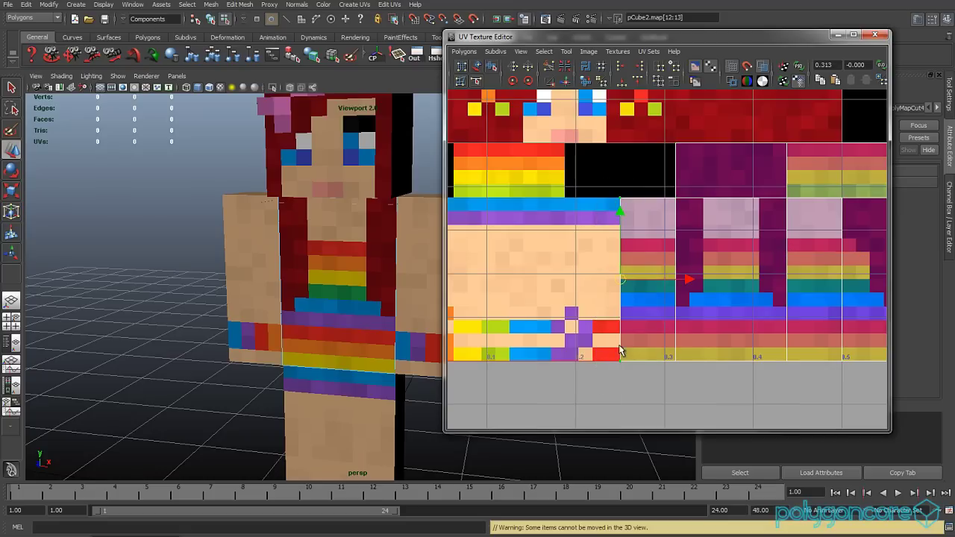
{"action": "mouse_move", "coordinate": [680, 283]}
{"action": "left_mouse_down"}
{"action": "mouse_move", "coordinate": [705, 279]}
{"action": "mouse_move", "coordinate": [677, 280]}
{"action": "left_mouse_up"}
{"action": "scroll", "coordinate": [677, 280], "scroll_direction": "up", "scroll_amount": 8}
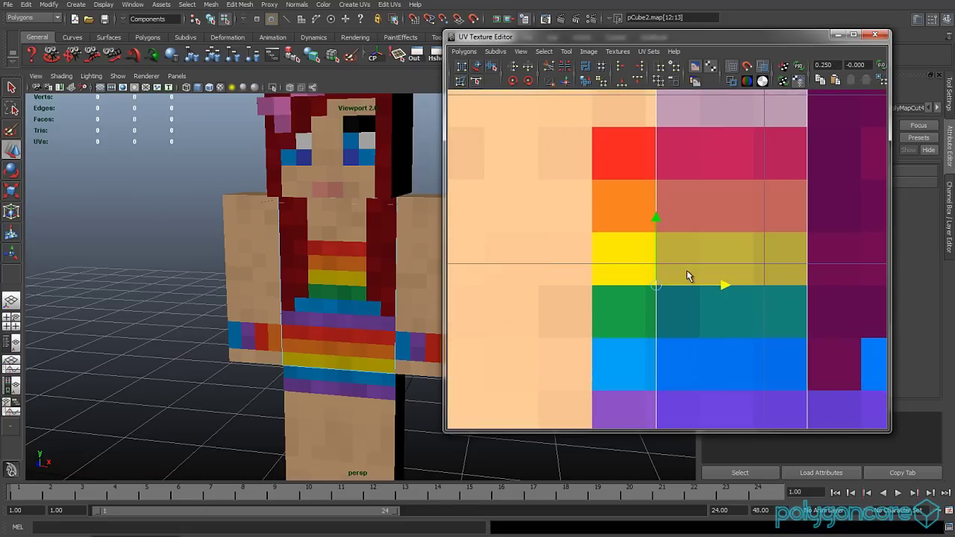
Turn on Pixel Snap in the UV Texture Editor and set its placement to Snap corner
{"action": "left_click", "coordinate": [588, 51]}
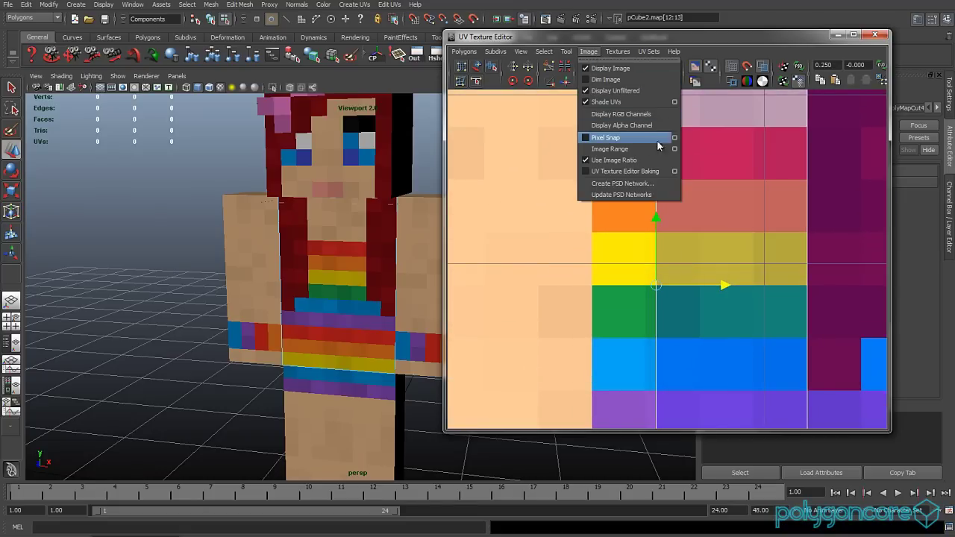
{"action": "left_click", "coordinate": [597, 138]}
{"action": "left_click", "coordinate": [590, 52]}
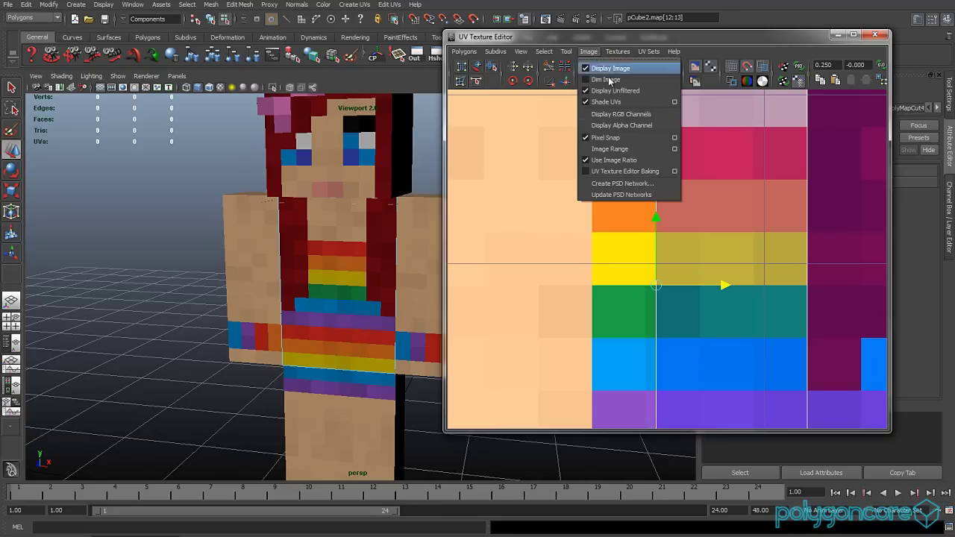
{"action": "left_click", "coordinate": [674, 138]}
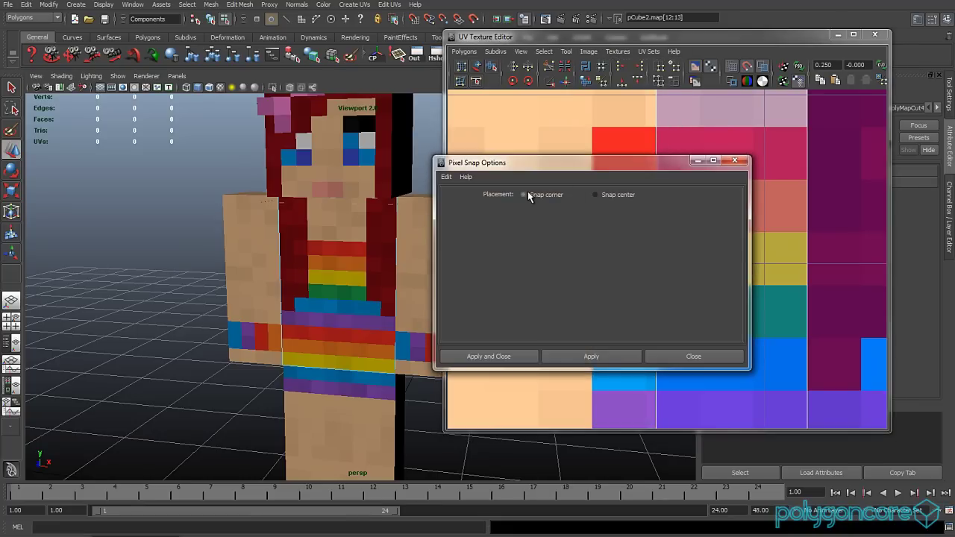
{"action": "left_click", "coordinate": [527, 193]}
{"action": "left_click", "coordinate": [523, 357]}
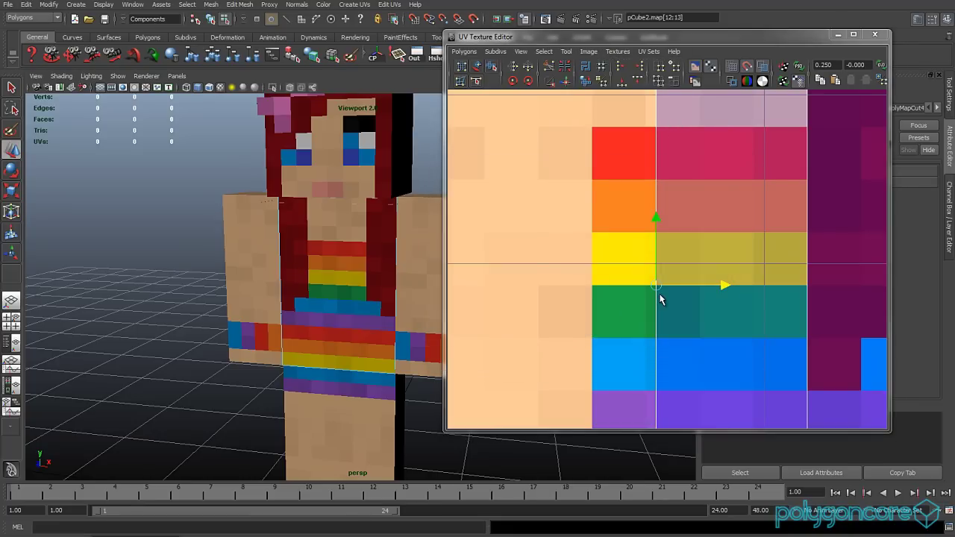
Move the selected UVs on the left edge of the torso's layout back along U, snapping them to the nearest pixel corner
{"action": "scroll", "coordinate": [638, 302], "scroll_direction": "up", "scroll_amount": 6}
{"action": "mouse_move", "coordinate": [824, 259]}
{"action": "left_mouse_down"}
{"action": "mouse_move", "coordinate": [693, 260]}
{"action": "mouse_move", "coordinate": [593, 275]}
{"action": "left_mouse_up"}
{"action": "scroll", "coordinate": [737, 264], "scroll_direction": "up", "scroll_amount": 6}
{"action": "middle_click_drag", "start_coordinate": [593, 275], "coordinate": [673, 312], "text": "alt"}
{"action": "scroll", "coordinate": [674, 312], "scroll_direction": "up", "scroll_amount": 3}
{"action": "left_click_drag", "start_coordinate": [788, 288], "coordinate": [731, 293]}
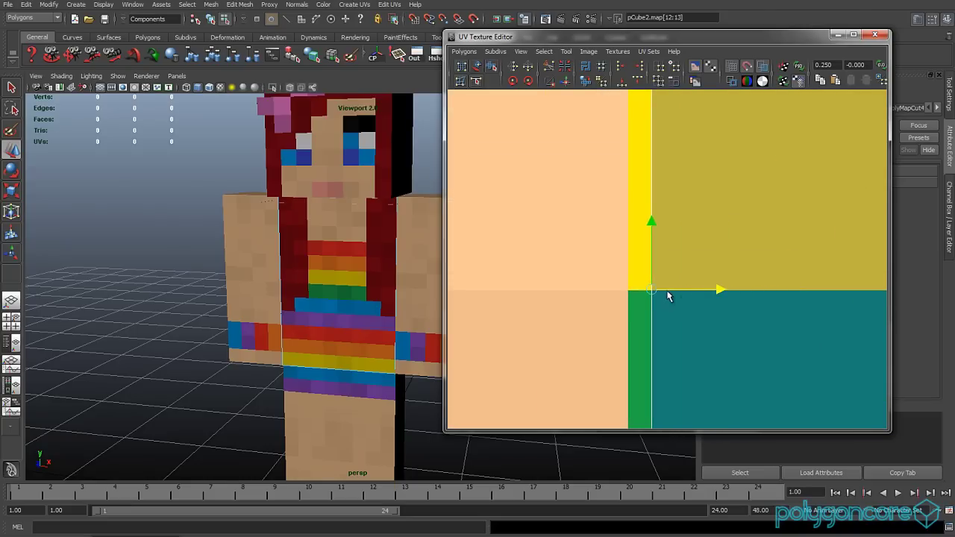
{"action": "scroll", "coordinate": [671, 269], "scroll_direction": "up", "scroll_amount": 4}
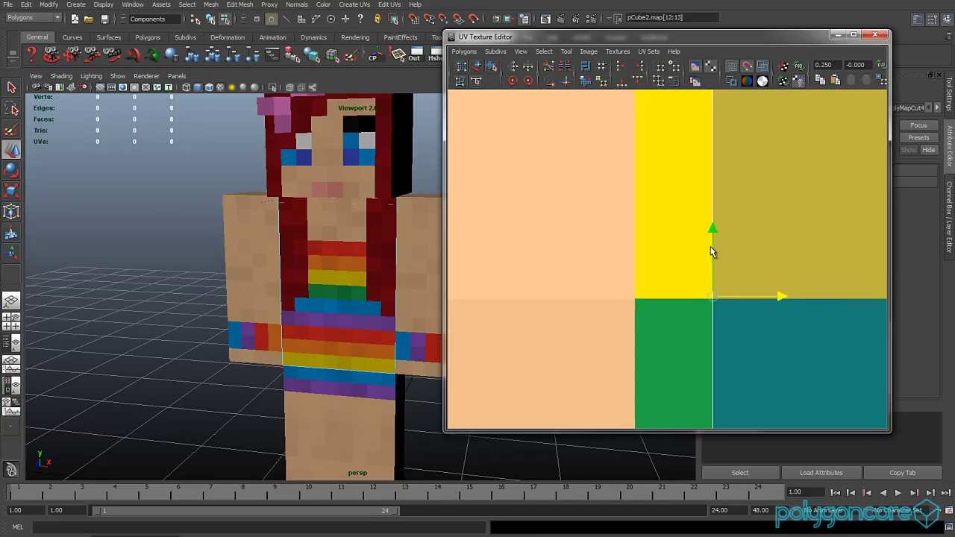
{"action": "left_click_drag", "start_coordinate": [787, 305], "coordinate": [755, 306]}
{"action": "left_click_drag", "start_coordinate": [680, 300], "coordinate": [606, 306]}
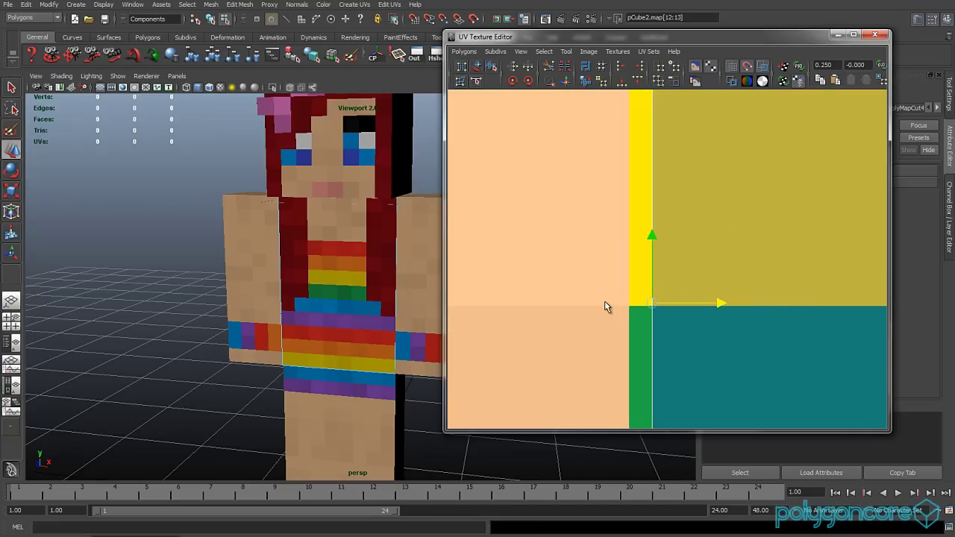
{"action": "left_click_drag", "start_coordinate": [721, 315], "coordinate": [673, 311]}
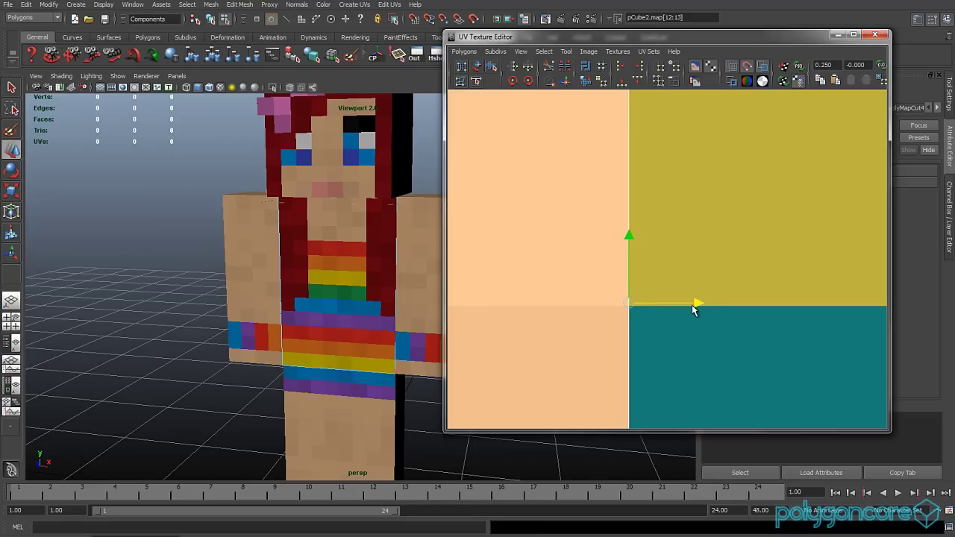
Cut the UVs along the vertical edge between the side and back faces of the torso's layout
{"action": "scroll", "coordinate": [688, 306], "scroll_direction": "down", "scroll_amount": 5}
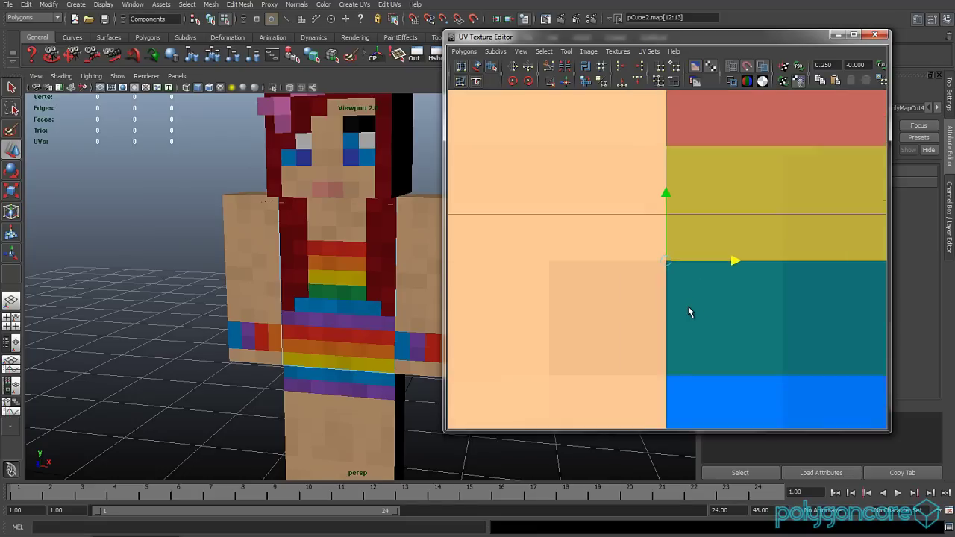
{"action": "scroll", "coordinate": [689, 306], "scroll_direction": "down", "scroll_amount": 9}
{"action": "middle_click_drag", "start_coordinate": [710, 274], "coordinate": [637, 291], "text": "alt"}
{"action": "scroll", "coordinate": [637, 291], "scroll_direction": "up", "scroll_amount": 2}
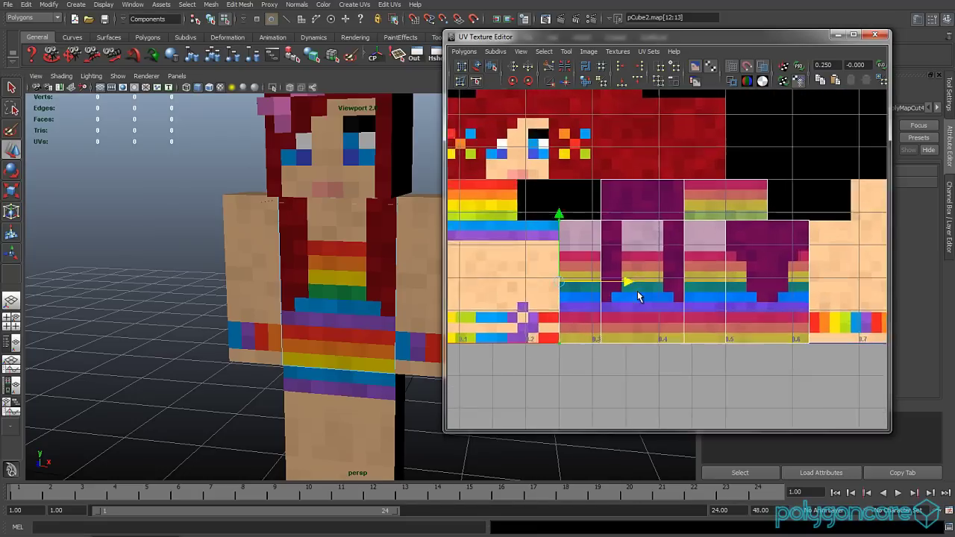
{"action": "right_click_drag", "start_coordinate": [646, 264], "coordinate": [635, 366]}
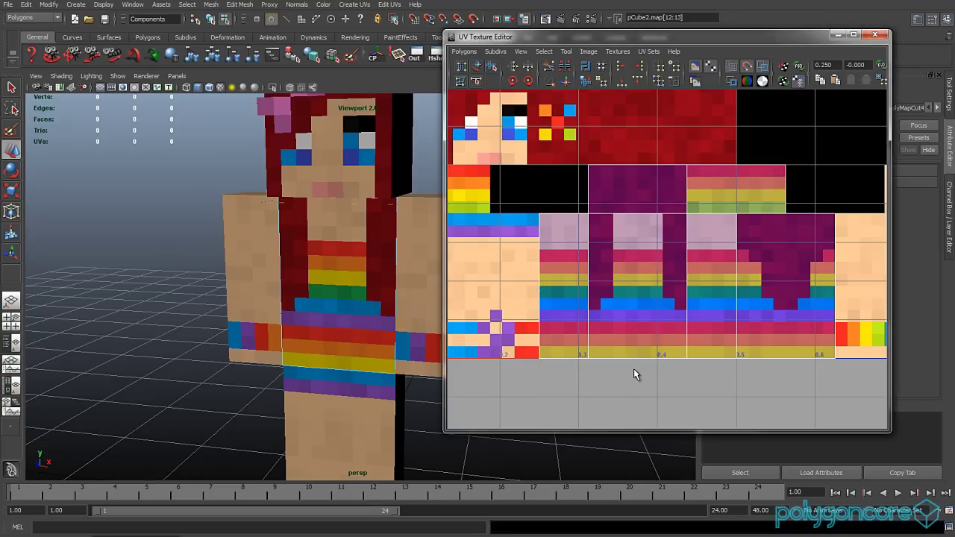
{"action": "middle_click_drag", "start_coordinate": [672, 269], "coordinate": [614, 253], "text": "alt"}
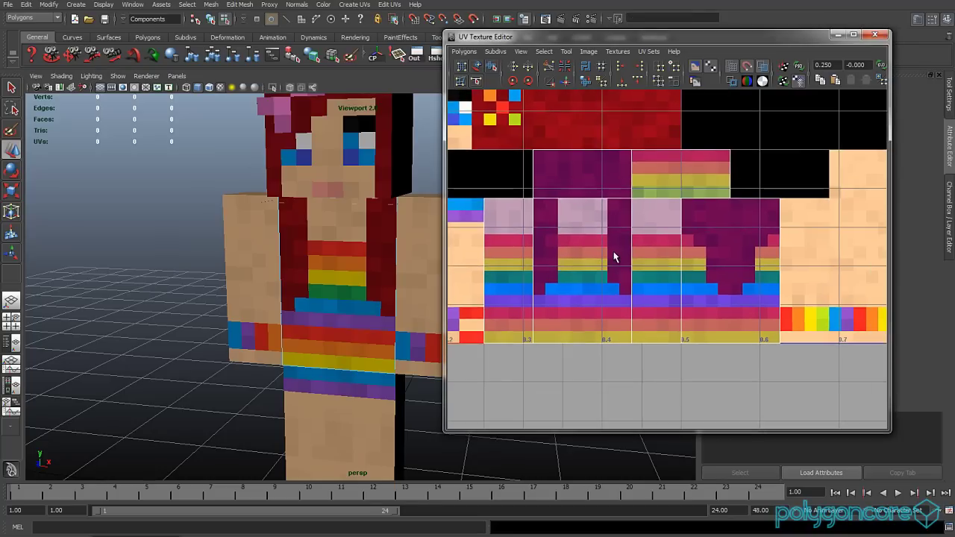
{"action": "right_click_drag", "start_coordinate": [631, 256], "coordinate": [678, 250]}
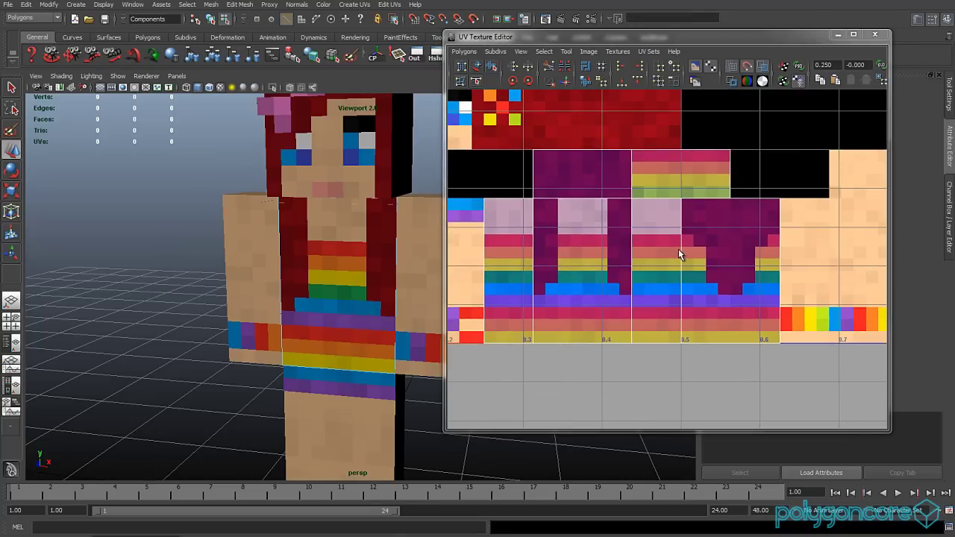
{"action": "left_click", "coordinate": [681, 256]}
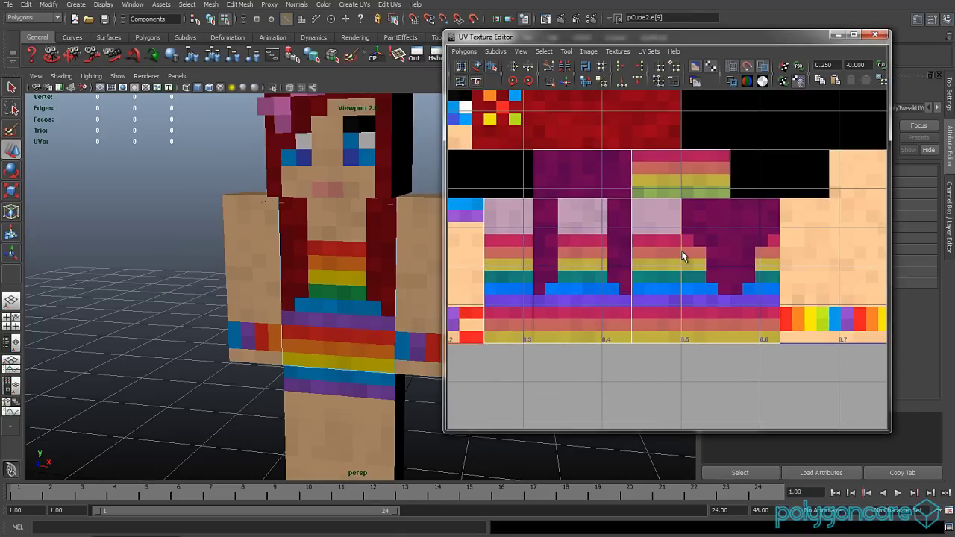
{"action": "left_click", "coordinate": [549, 67]}
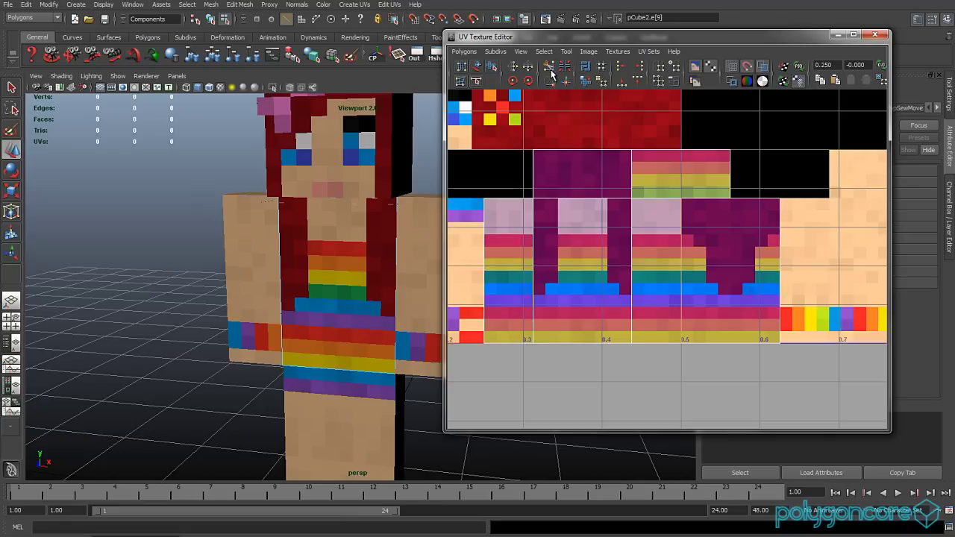
Select the detached back-face UV shell of the torso, try moving it below the texture and undo the move
{"action": "right_click_drag", "start_coordinate": [777, 200], "coordinate": [807, 203]}
{"action": "left_click", "coordinate": [781, 200]}
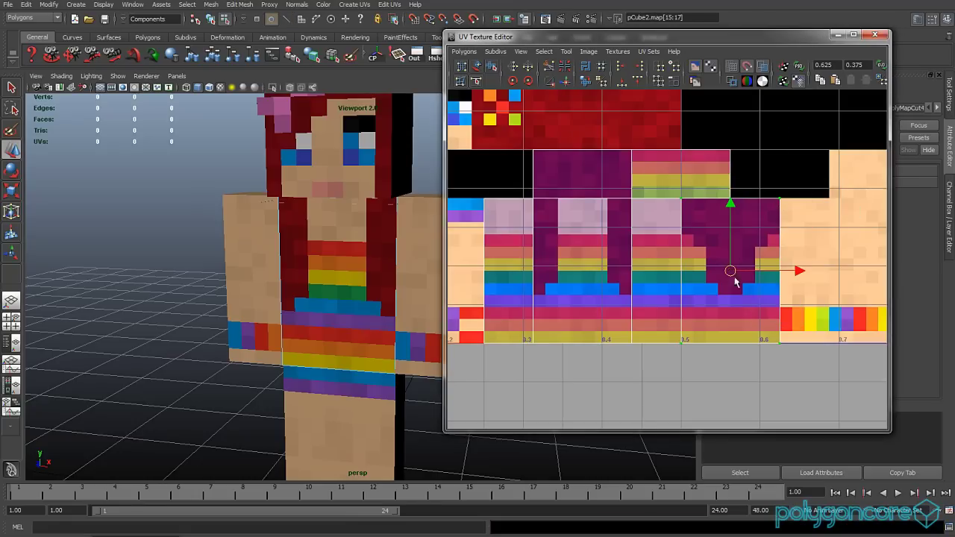
{"action": "left_click_drag", "start_coordinate": [735, 282], "coordinate": [699, 398]}
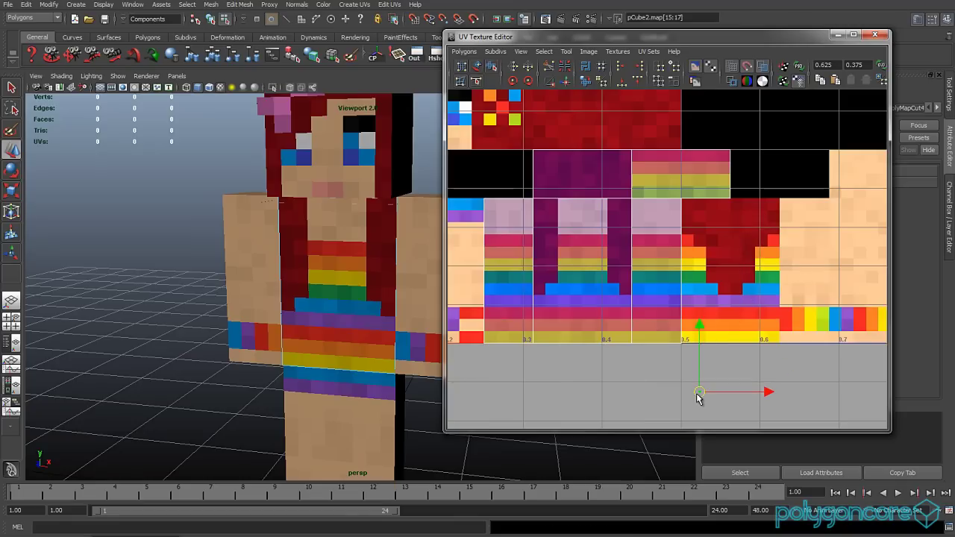
{"action": "key", "text": "ctrl+z"}
Turn off Pixel Snap and shift the back-face UV shell slightly to the right, away from the side face
{"action": "left_click", "coordinate": [588, 51]}
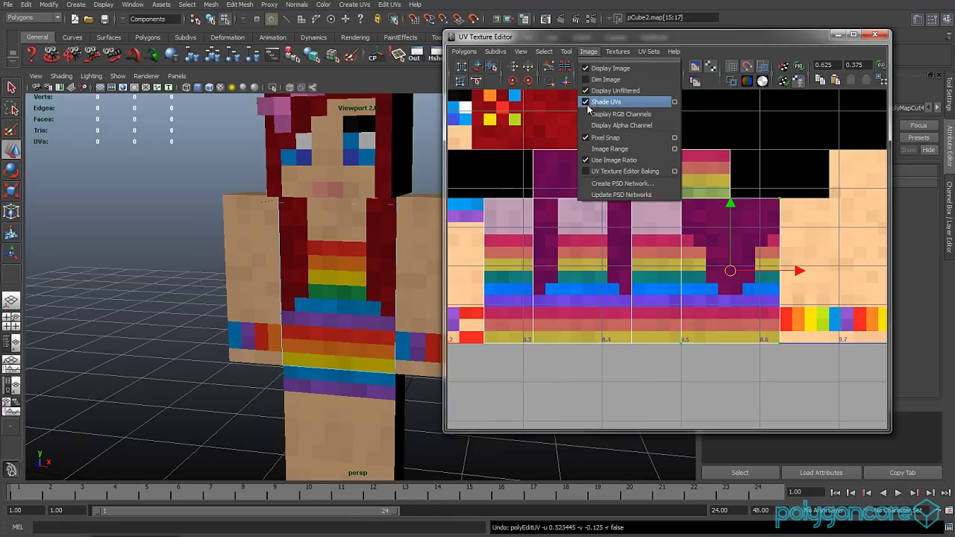
{"action": "left_click", "coordinate": [600, 137]}
{"action": "left_click_drag", "start_coordinate": [730, 272], "coordinate": [749, 270]}
Cut the UVs along the vertical edge between the torso's front face and the side face beside it
{"action": "right_click_drag", "start_coordinate": [661, 257], "coordinate": [661, 224]}
{"action": "left_click", "coordinate": [631, 249]}
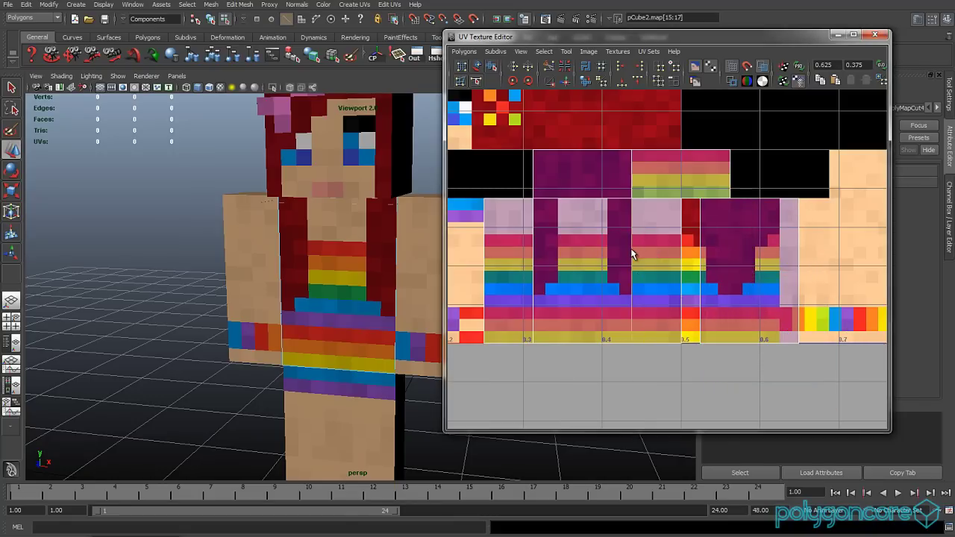
Select the detached side-face UV shell, try moving it down and to the right, and undo the move
{"action": "right_click_drag", "start_coordinate": [678, 305], "coordinate": [687, 334]}
{"action": "left_click", "coordinate": [680, 342]}
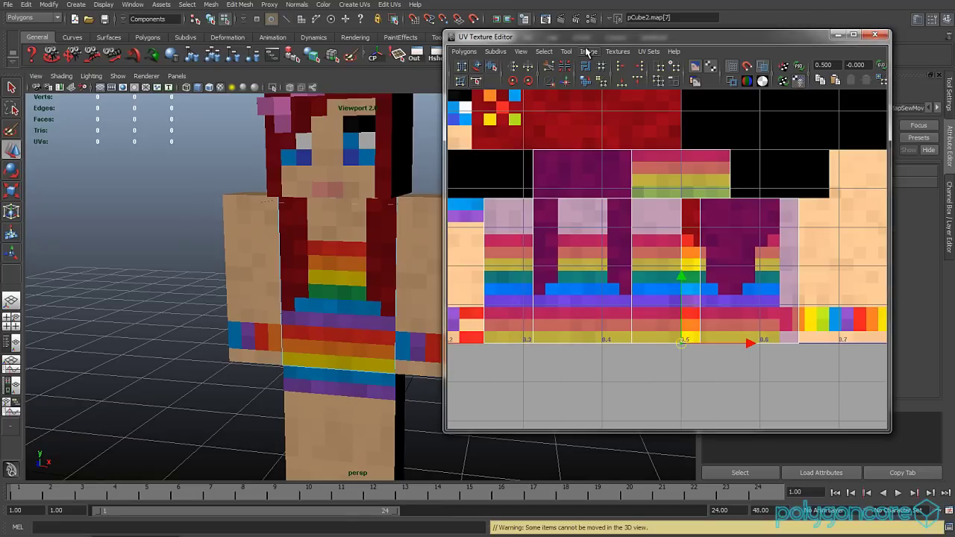
{"action": "left_click", "coordinate": [547, 52]}
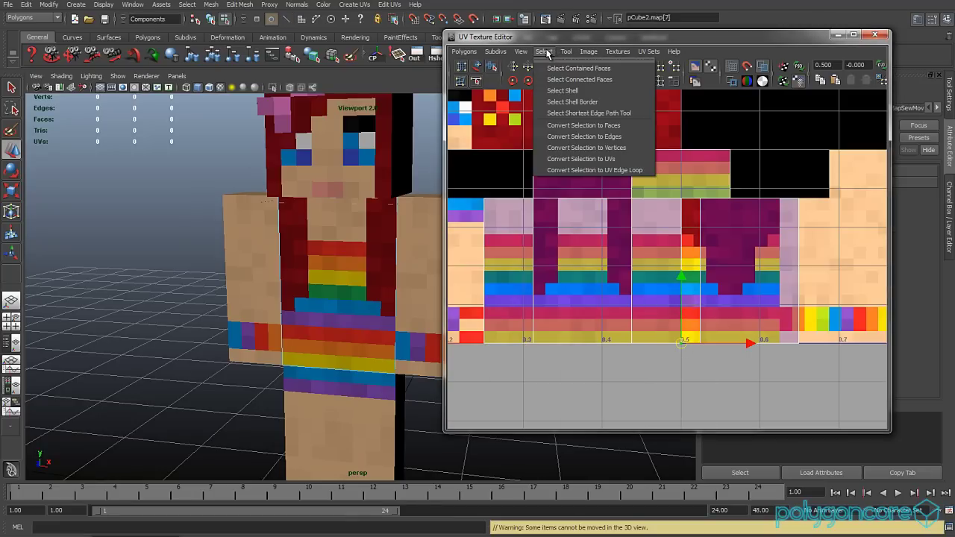
{"action": "left_click", "coordinate": [565, 89]}
{"action": "left_click_drag", "start_coordinate": [658, 269], "coordinate": [682, 316]}
{"action": "key", "text": "ctrl+z"}
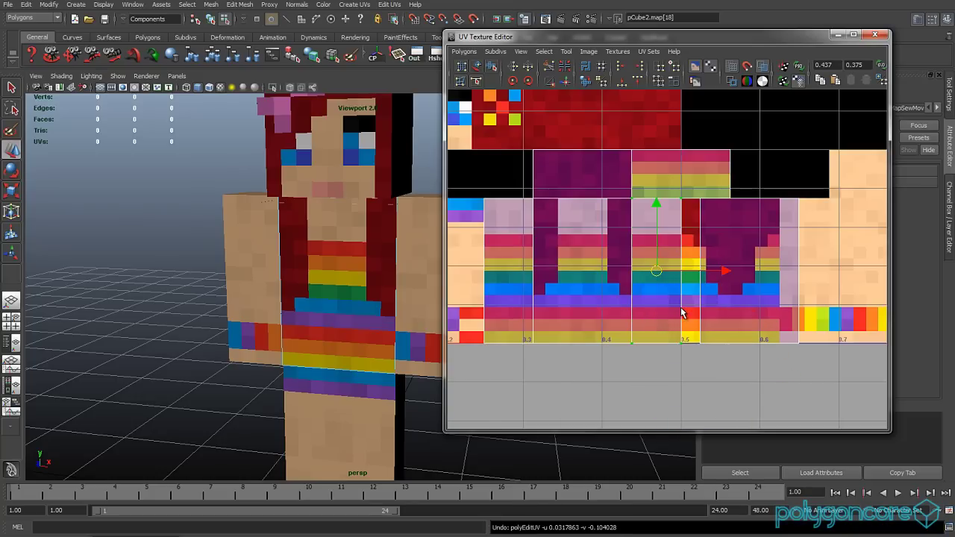
Move and sew the back-face UV shell onto the side-face shell along their shared edge
{"action": "right_click", "coordinate": [699, 239]}
{"action": "left_click", "coordinate": [699, 215]}
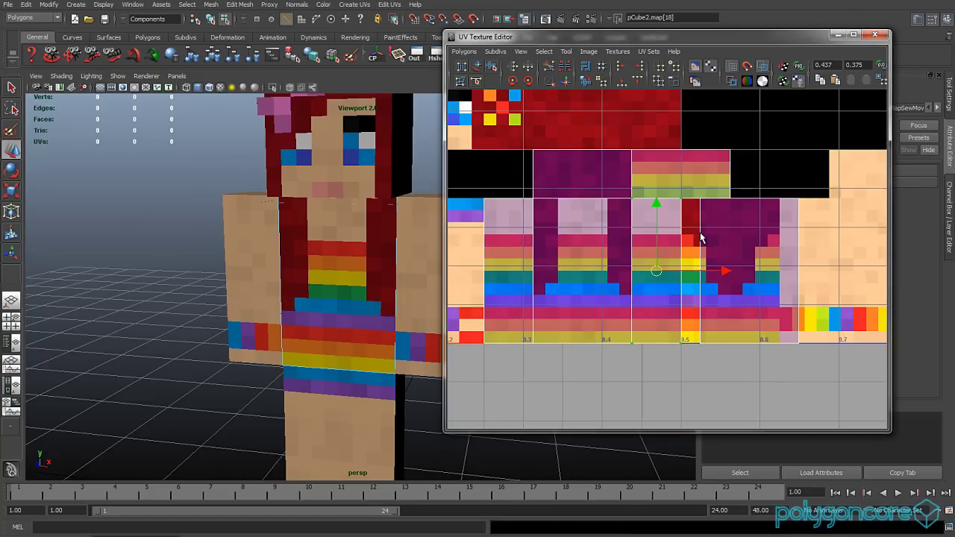
{"action": "left_click", "coordinate": [569, 84]}
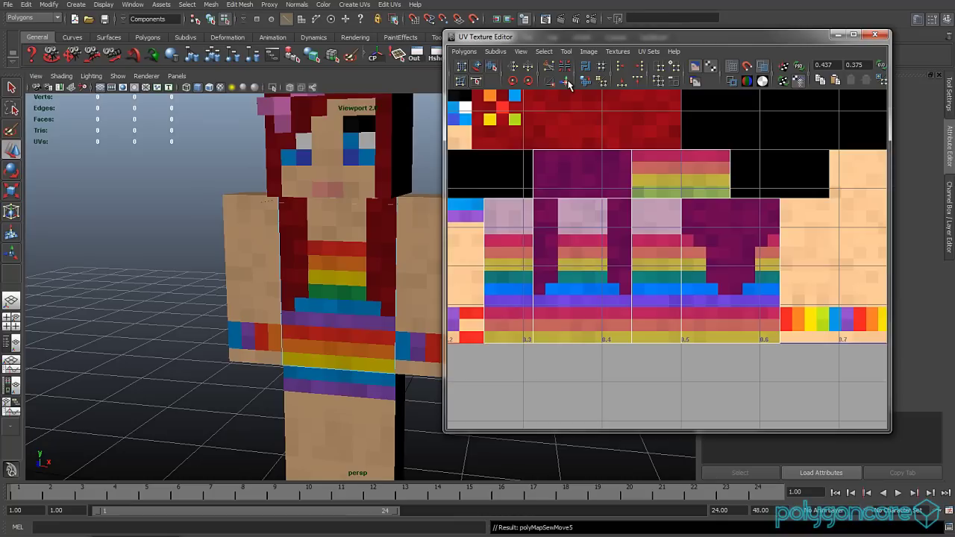
Select the joined side-and-back UV shell and move it to the right and slightly down, away from the front face
{"action": "scroll", "coordinate": [630, 262], "scroll_direction": "down", "scroll_amount": 1}
{"action": "right_click_drag", "start_coordinate": [657, 275], "coordinate": [700, 275]}
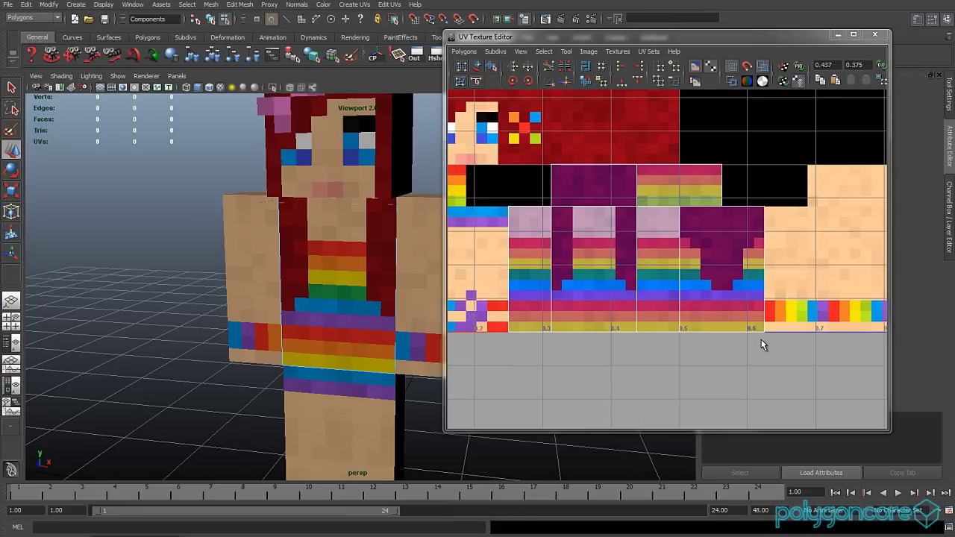
{"action": "left_click", "coordinate": [761, 331]}
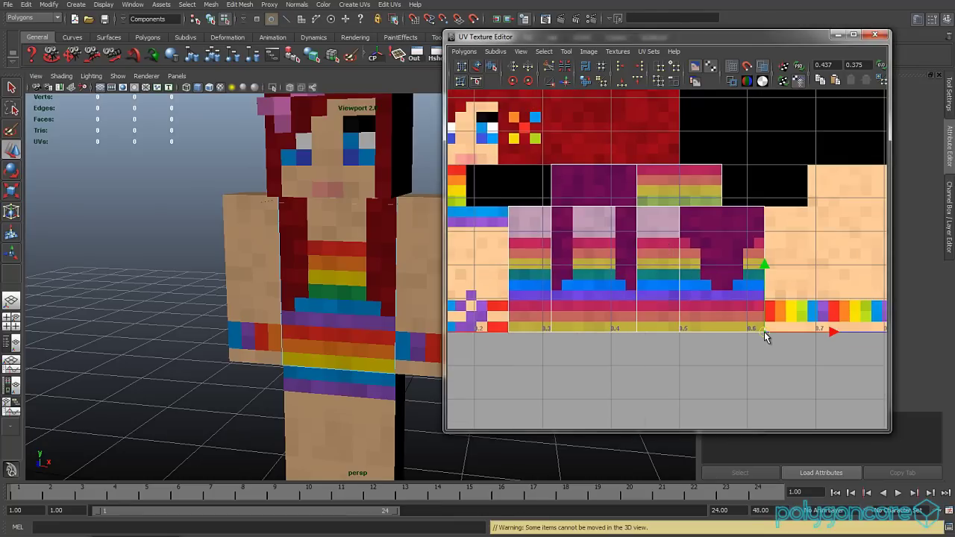
{"action": "left_click", "coordinate": [545, 53]}
{"action": "left_click", "coordinate": [561, 90]}
{"action": "scroll", "coordinate": [685, 280], "scroll_direction": "down", "scroll_amount": 2}
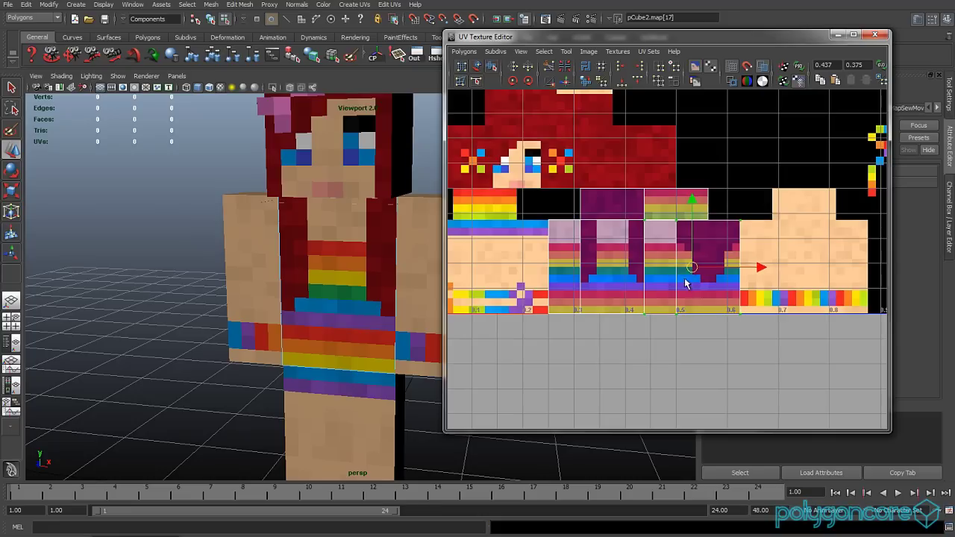
{"action": "left_click_drag", "start_coordinate": [685, 282], "coordinate": [695, 331]}
{"action": "key", "text": "ctrl+z"}
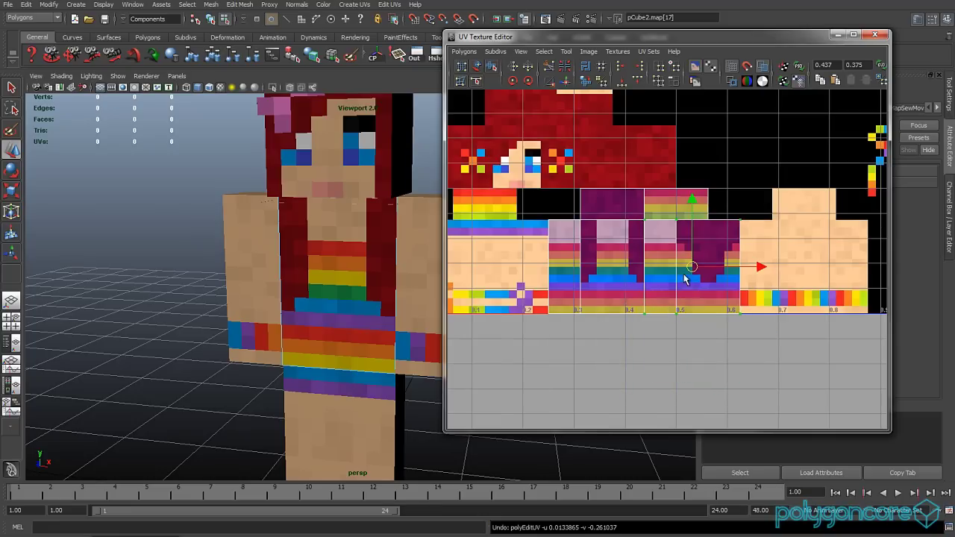
{"action": "left_click_drag", "start_coordinate": [685, 278], "coordinate": [732, 289]}
Move and sew the joined side-and-back UV shell onto the torso's front face along their shared edge
{"action": "right_click_drag", "start_coordinate": [703, 263], "coordinate": [699, 261]}
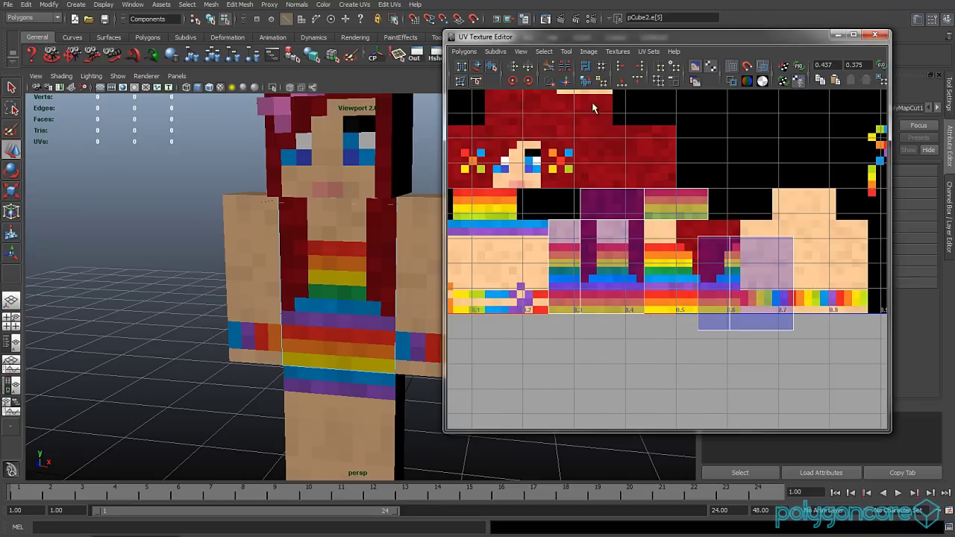
{"action": "left_click", "coordinate": [565, 80]}
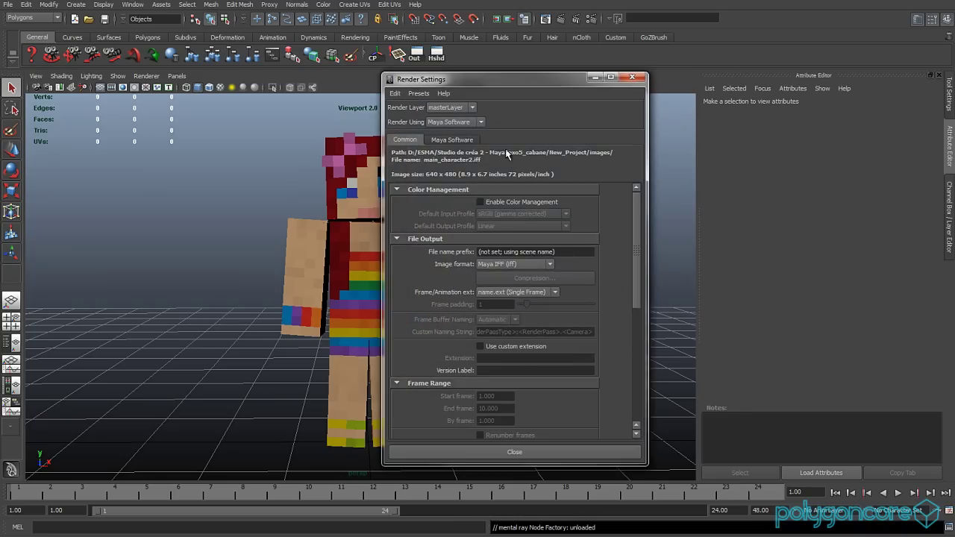
Set the image size preset to HD 720 in the Render Settings and close them
{"action": "left_click_drag", "start_coordinate": [489, 81], "coordinate": [593, 81]}
{"action": "scroll", "coordinate": [617, 303], "scroll_direction": "down", "scroll_amount": 3}
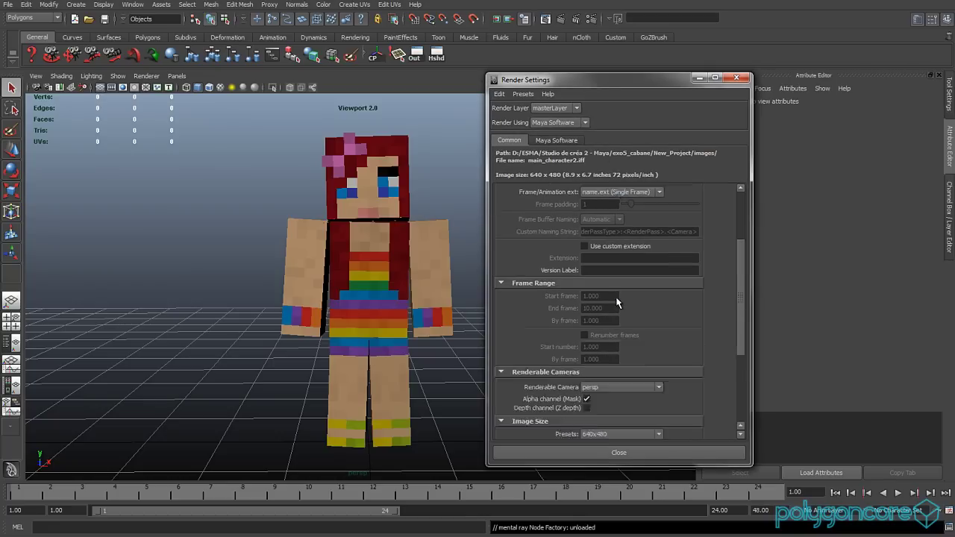
{"action": "scroll", "coordinate": [617, 303], "scroll_direction": "down", "scroll_amount": 5}
{"action": "left_click", "coordinate": [629, 291]}
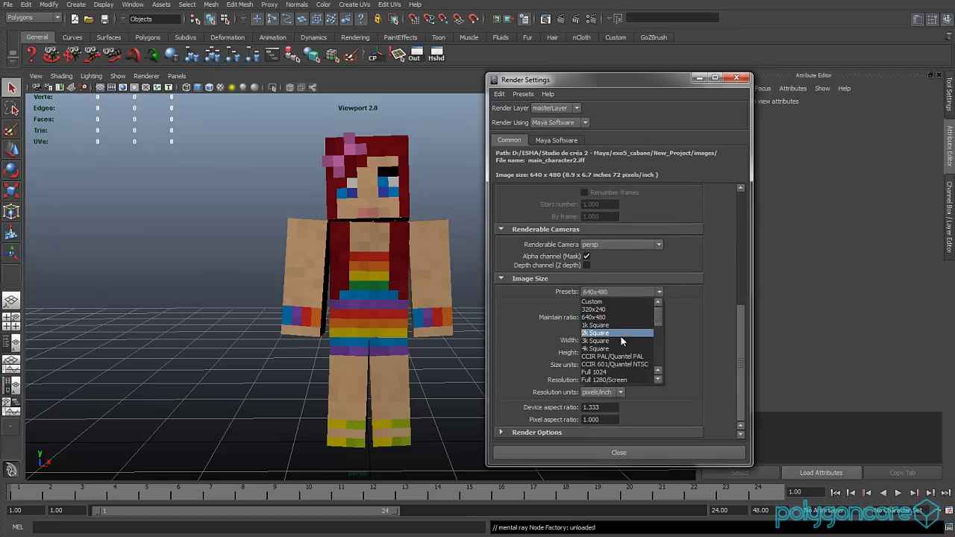
{"action": "scroll", "coordinate": [620, 349], "scroll_direction": "down", "scroll_amount": 2}
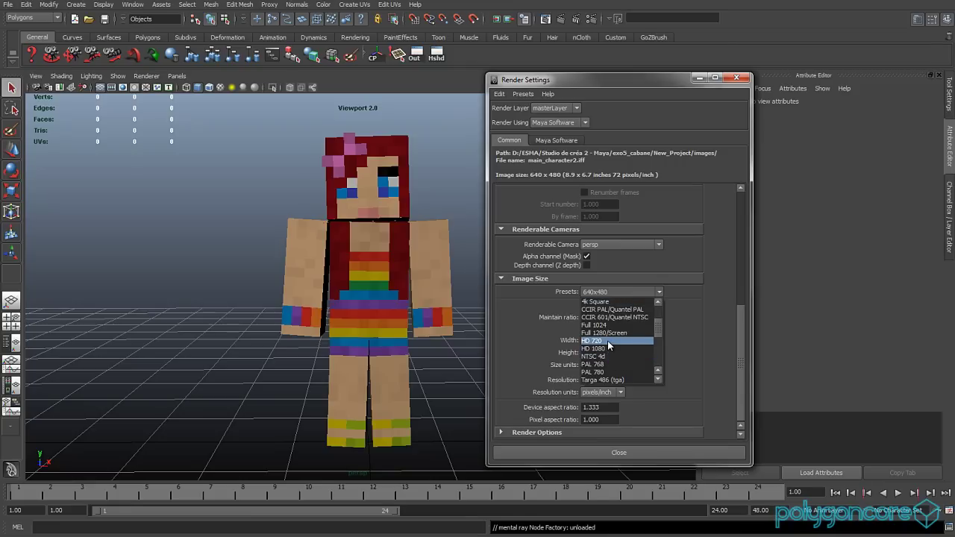
{"action": "left_click", "coordinate": [608, 341]}
{"action": "left_click", "coordinate": [621, 452]}
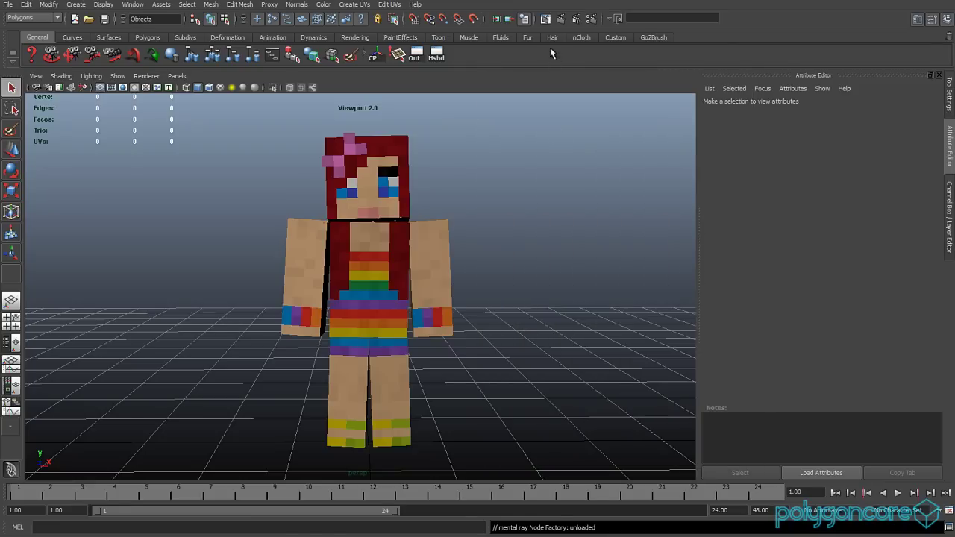
Render the character from the persp camera with Maya Software and place the render beside the viewport for comparison
{"action": "left_click", "coordinate": [545, 19]}
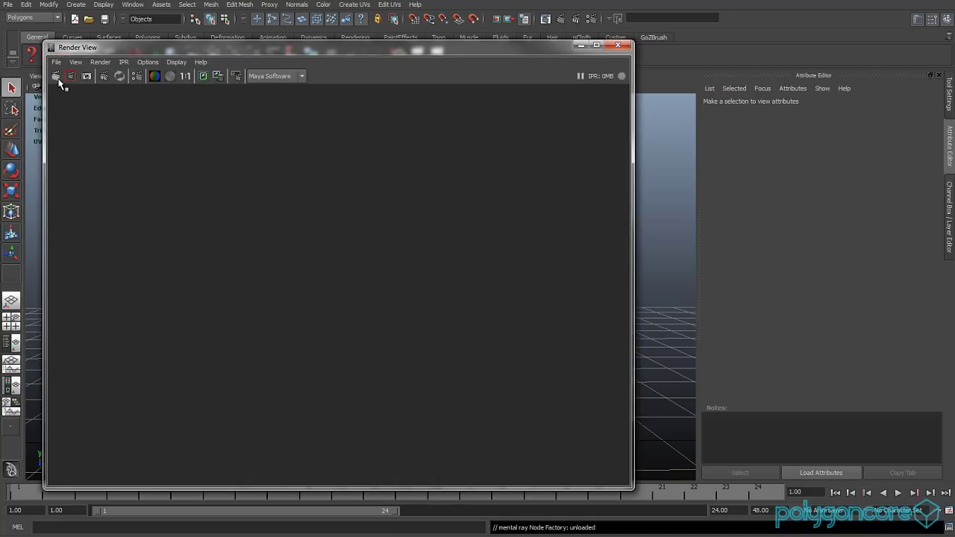
{"action": "right_click", "coordinate": [61, 81]}
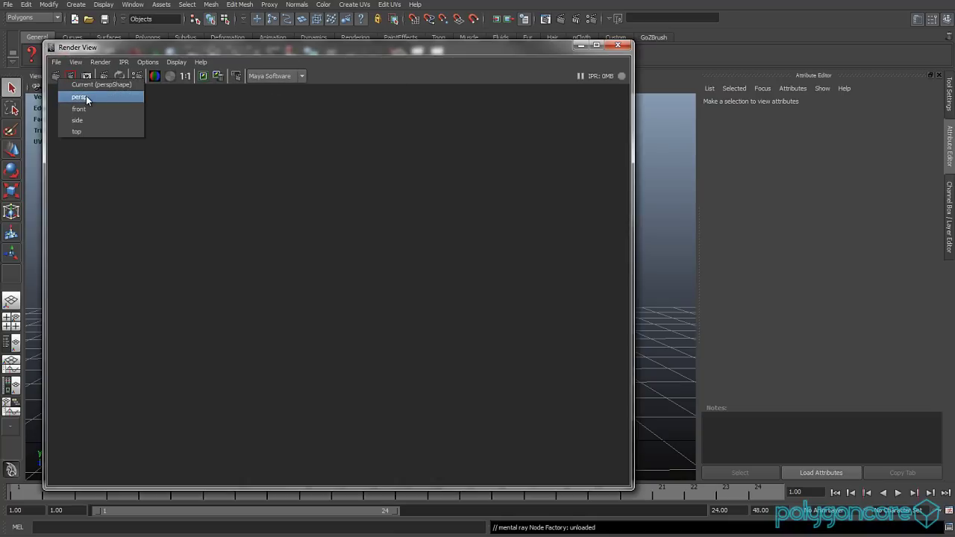
{"action": "left_click", "coordinate": [84, 97]}
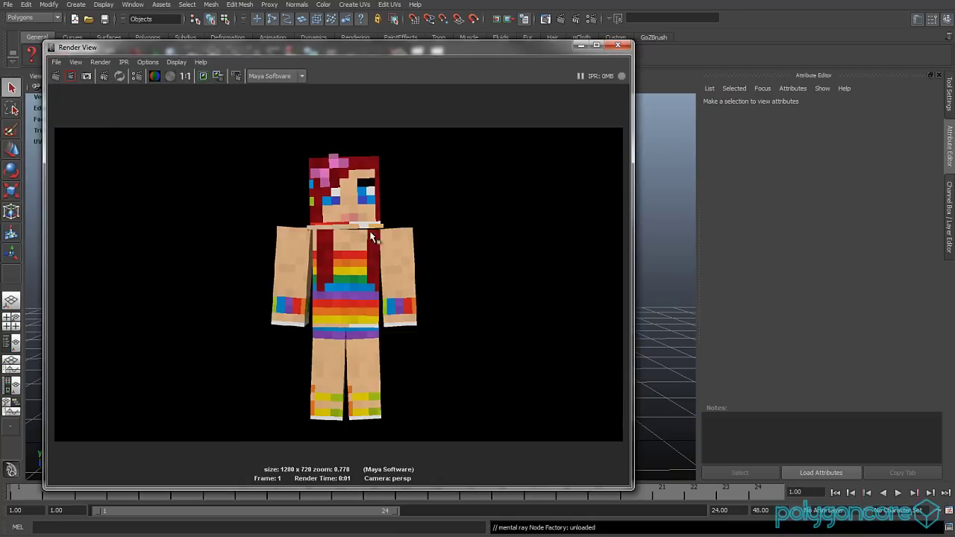
{"action": "left_click_drag", "start_coordinate": [251, 49], "coordinate": [639, 64]}
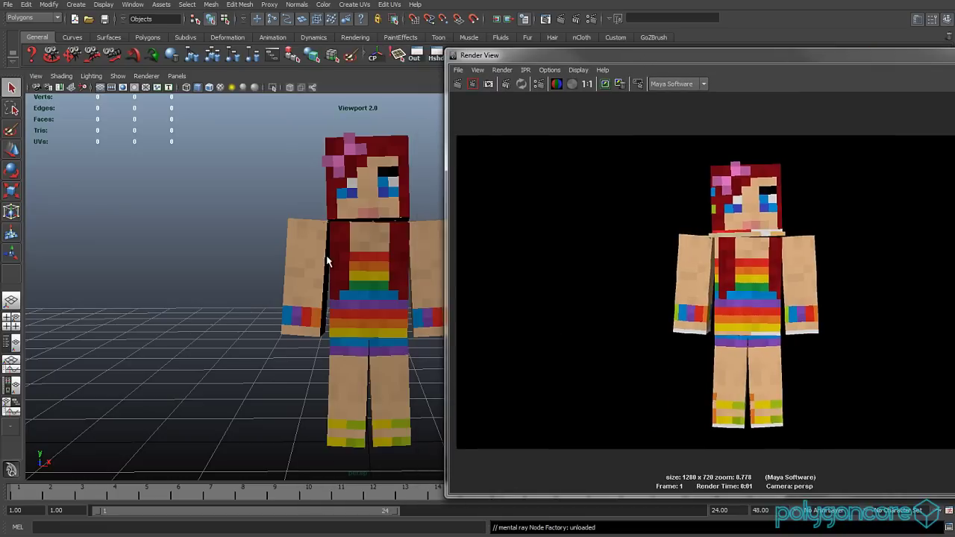
Orbit to the character's side and render the persp camera again, then return to the front view and dismiss the render
{"action": "left_click_drag", "start_coordinate": [327, 261], "coordinate": [243, 270], "text": "alt"}
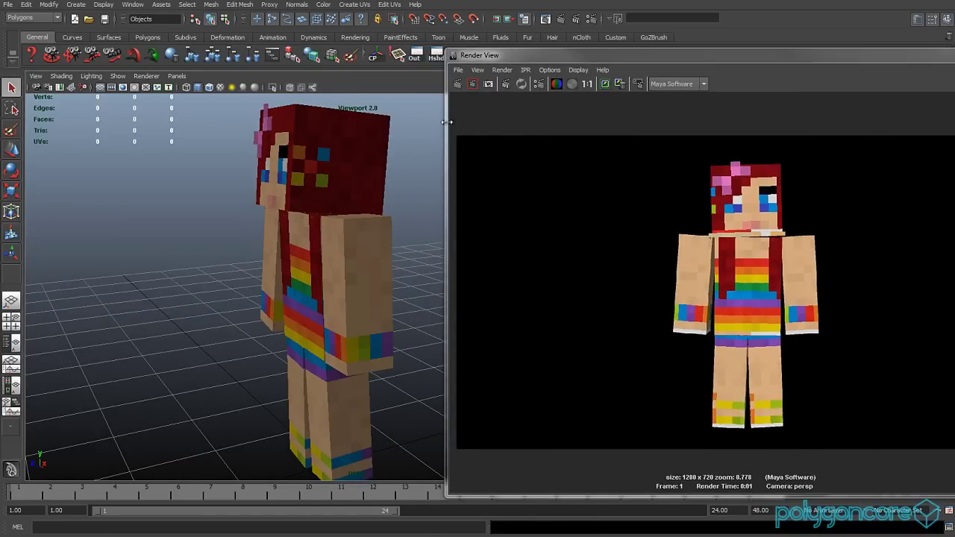
{"action": "right_click", "coordinate": [458, 83]}
{"action": "left_click", "coordinate": [469, 106]}
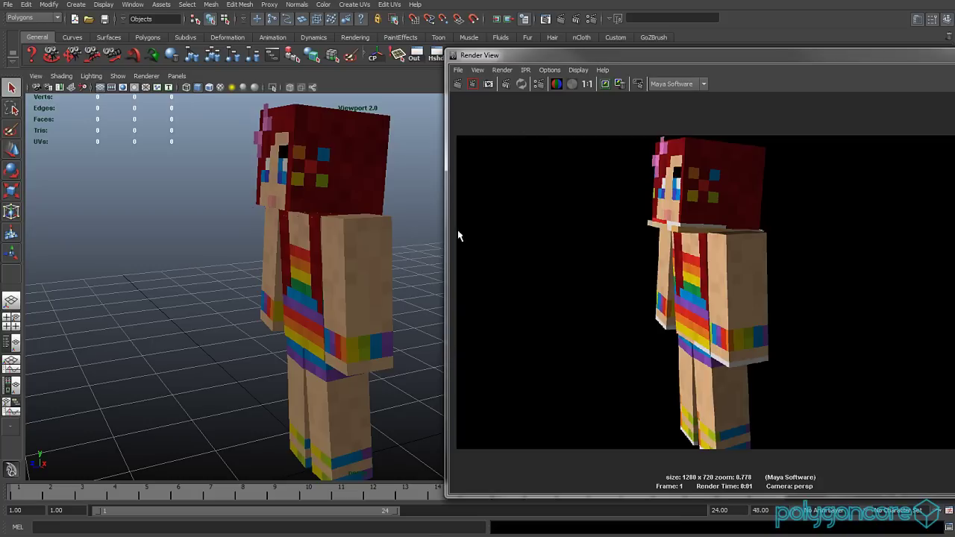
{"action": "left_click_drag", "start_coordinate": [315, 253], "coordinate": [345, 254], "text": "alt"}
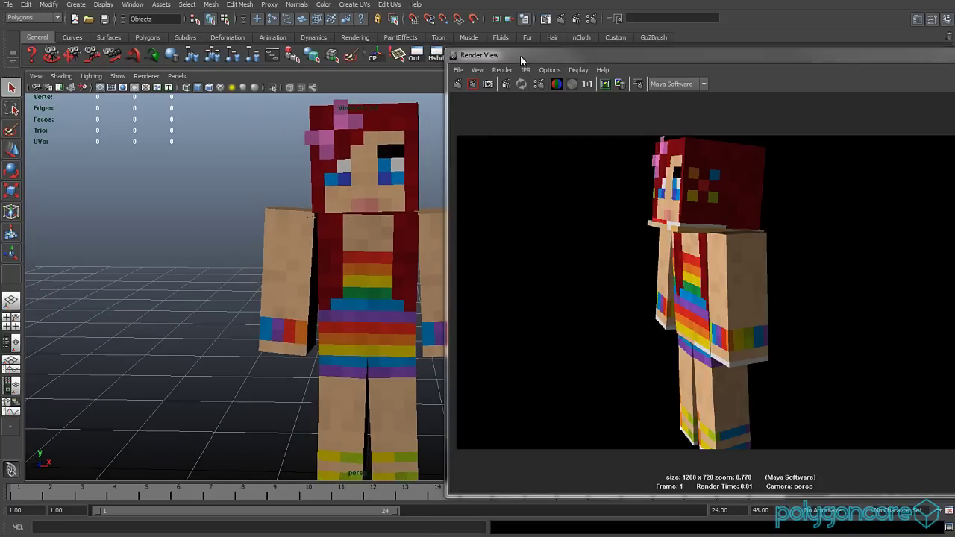
{"action": "left_click_drag", "start_coordinate": [520, 56], "coordinate": [241, 58]}
{"action": "left_click", "coordinate": [741, 55]}
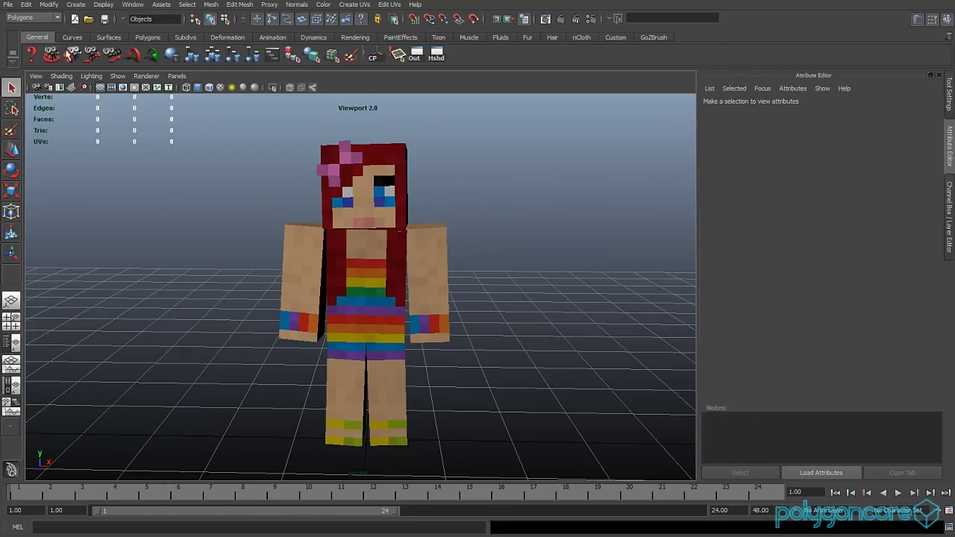
Load the Mayatomr.mll plug-in, enable its auto load, and close the Plug-in Manager
{"action": "left_click", "coordinate": [132, 5]}
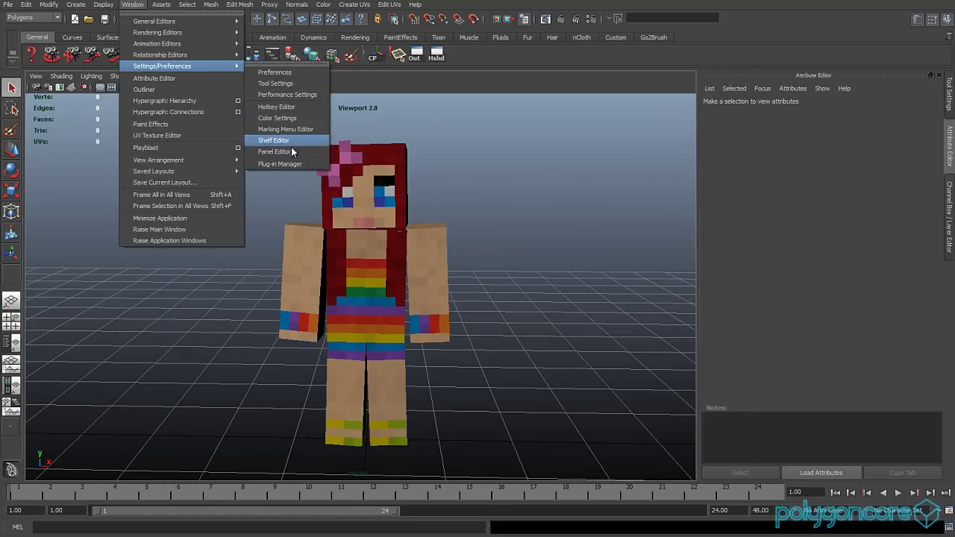
{"action": "left_click", "coordinate": [288, 160]}
{"action": "scroll", "coordinate": [485, 291], "scroll_direction": "down", "scroll_amount": 8}
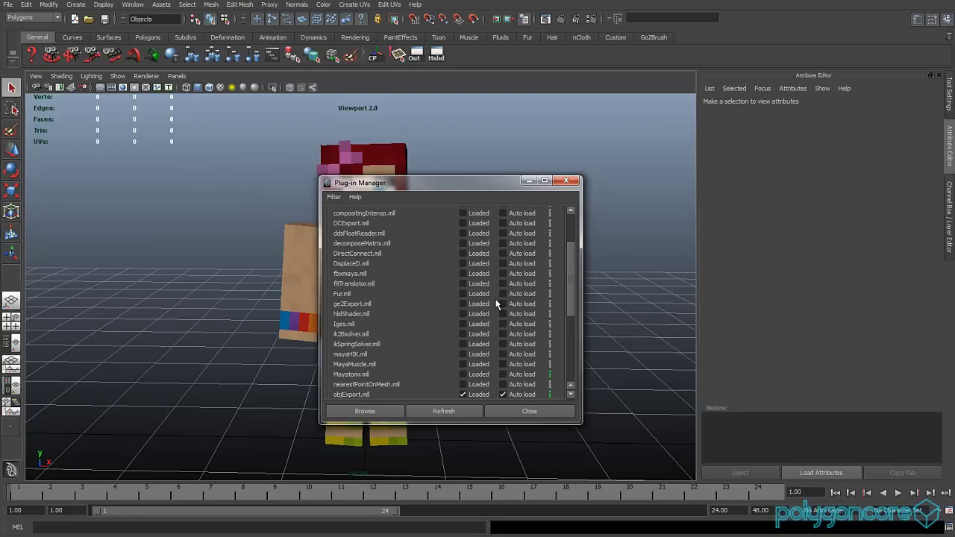
{"action": "scroll", "coordinate": [399, 357], "scroll_direction": "down", "scroll_amount": 1}
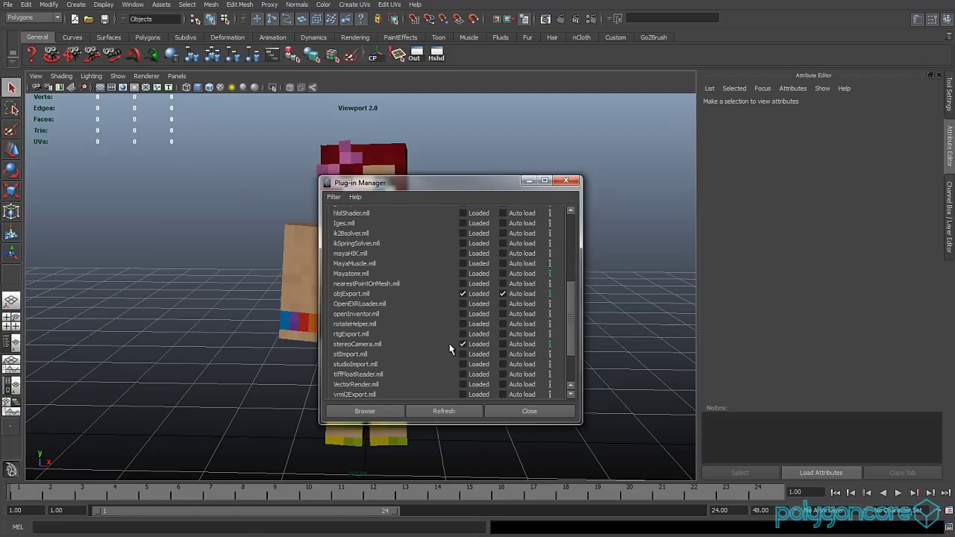
{"action": "left_click", "coordinate": [461, 343]}
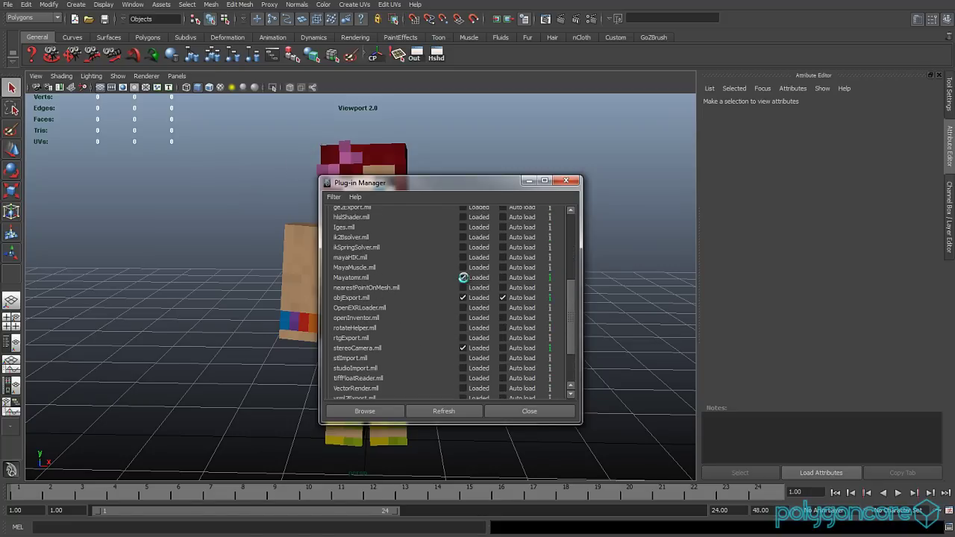
{"action": "left_click", "coordinate": [503, 277]}
{"action": "left_click", "coordinate": [528, 411]}
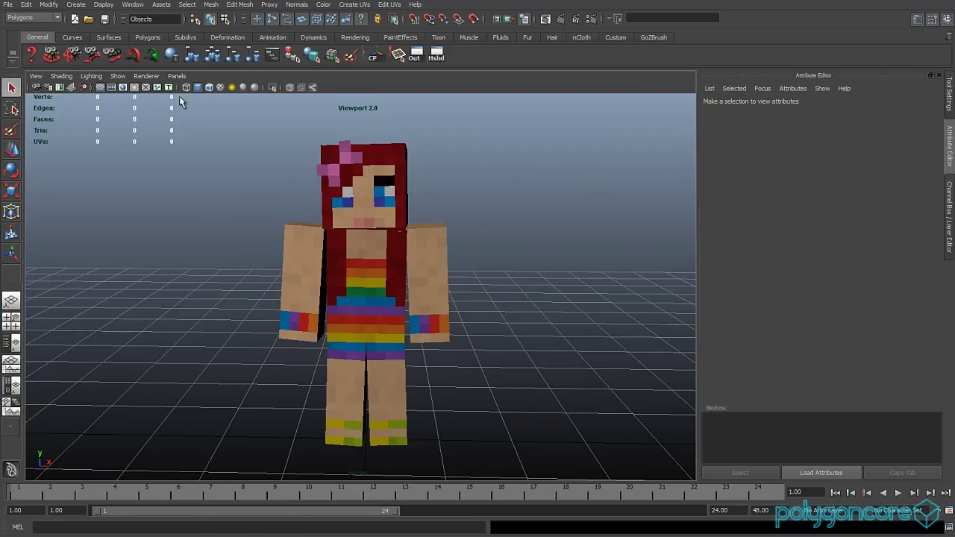
Switch the viewport from Viewport 2.0 to the default renderer and display the character's textures
{"action": "left_click", "coordinate": [146, 76]}
{"action": "left_click", "coordinate": [151, 94]}
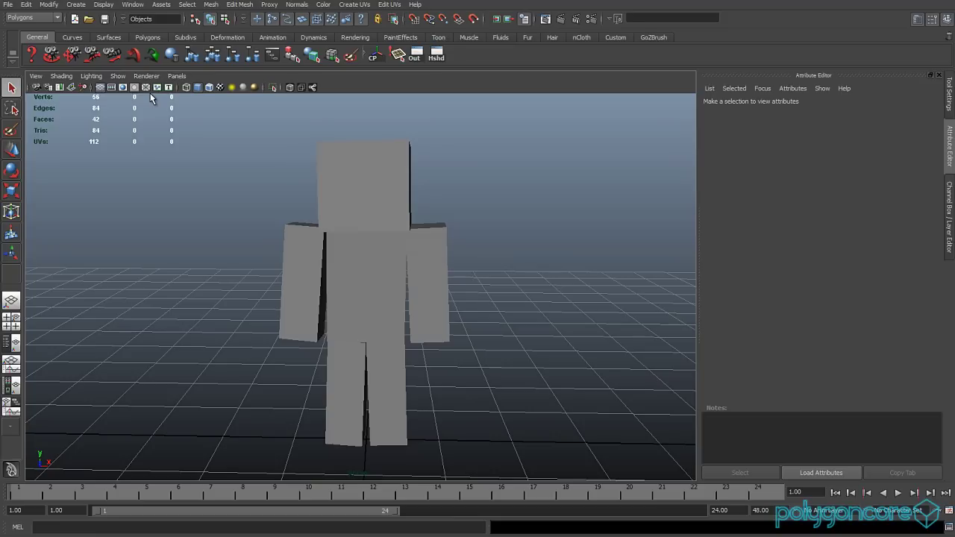
{"action": "left_click", "coordinate": [220, 87]}
Set the scene to render using mental ray and review the common settings down to the image size
{"action": "left_click", "coordinate": [591, 19]}
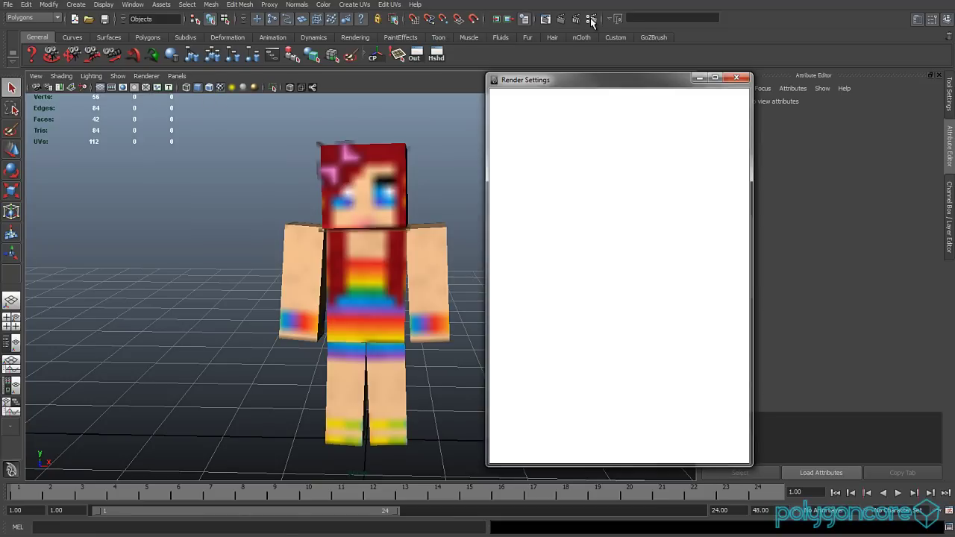
{"action": "left_click", "coordinate": [579, 121]}
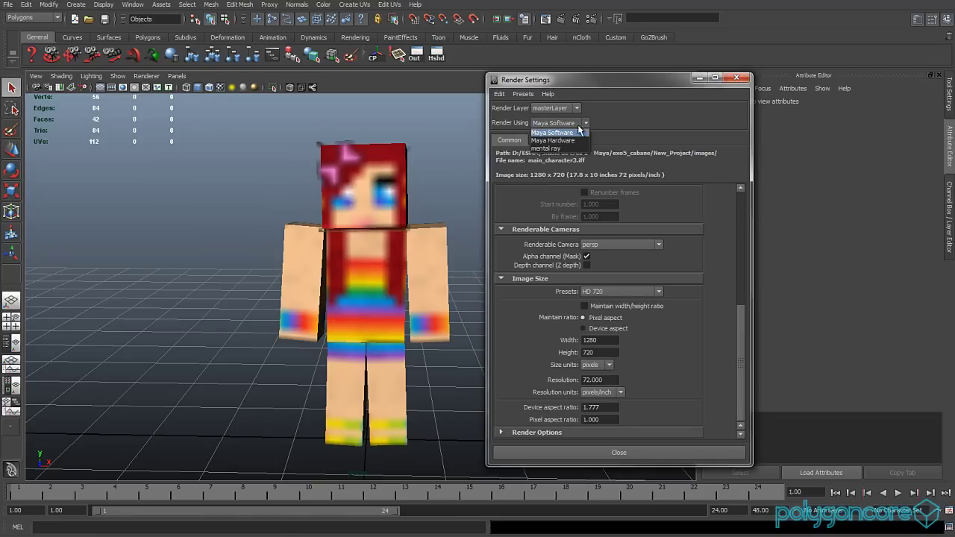
{"action": "left_click", "coordinate": [563, 148]}
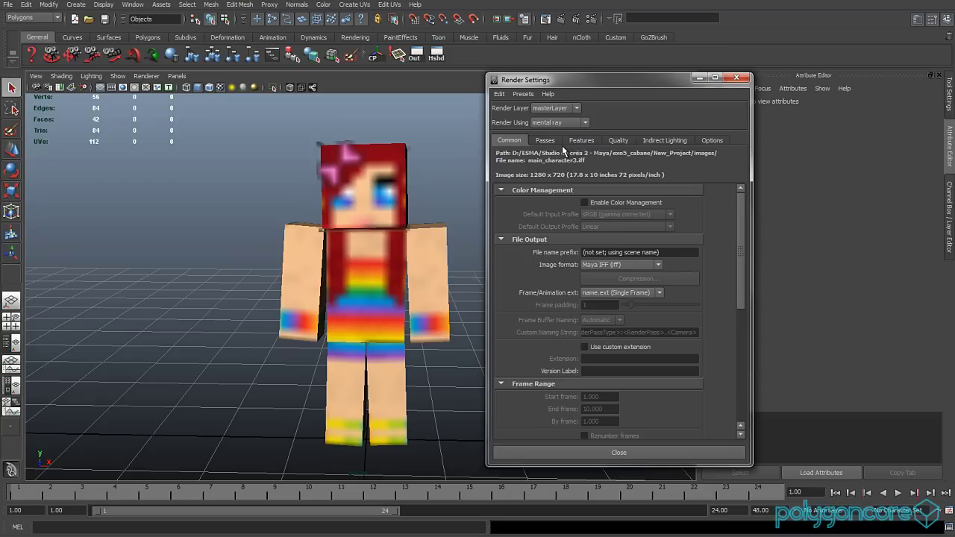
{"action": "scroll", "coordinate": [569, 227], "scroll_direction": "down", "scroll_amount": 4}
{"action": "scroll", "coordinate": [571, 240], "scroll_direction": "down", "scroll_amount": 3}
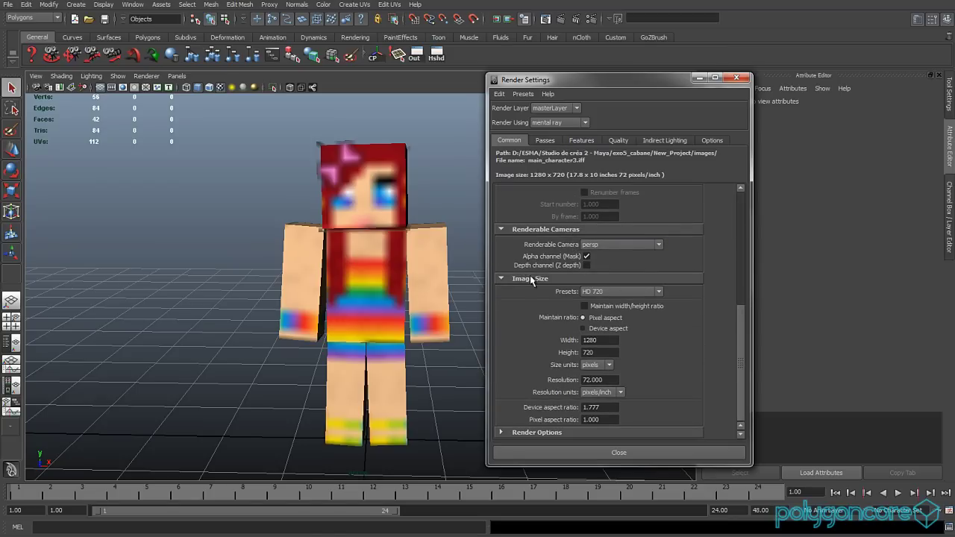
Render the character from the persp camera with mental ray and compare it with the viewport
{"action": "left_click", "coordinate": [547, 19]}
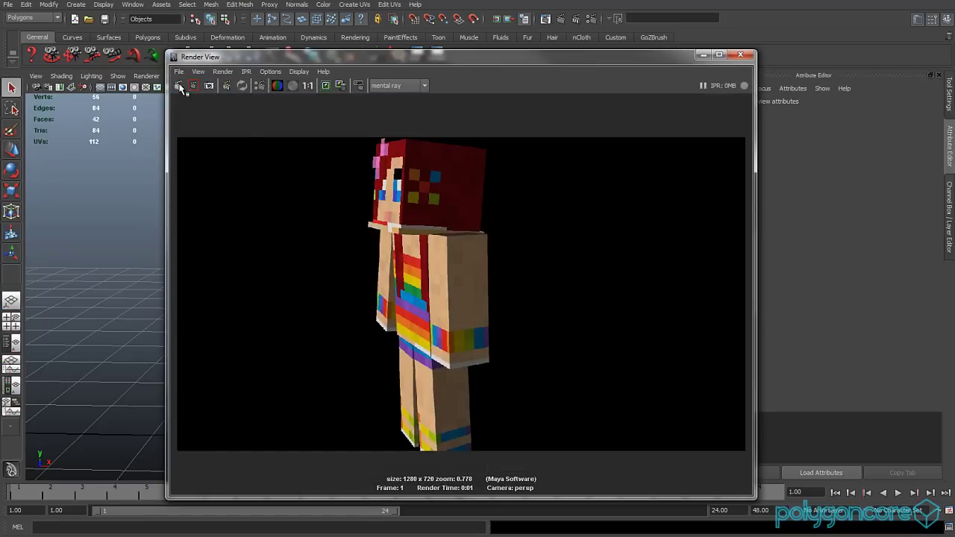
{"action": "right_click", "coordinate": [180, 87]}
{"action": "left_click", "coordinate": [196, 104]}
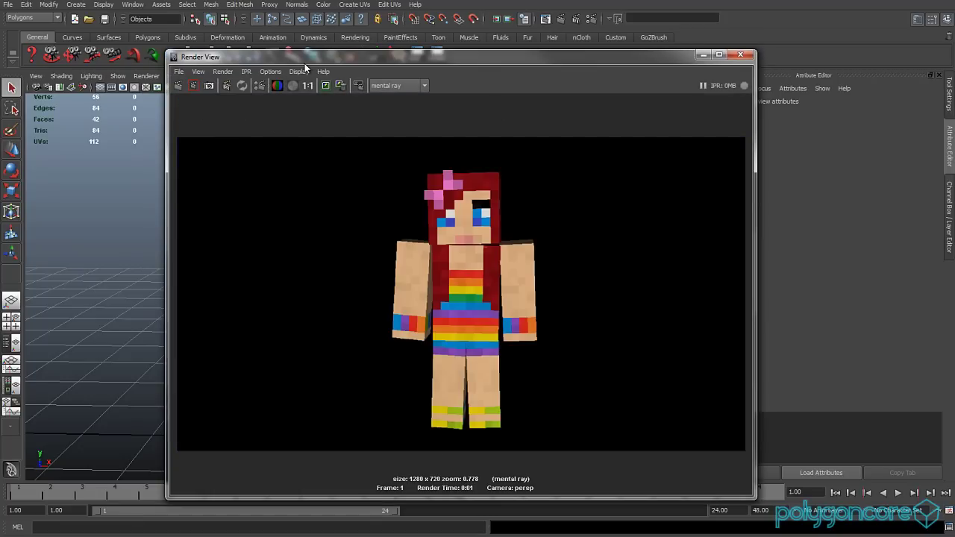
{"action": "left_click_drag", "start_coordinate": [306, 60], "coordinate": [574, 46]}
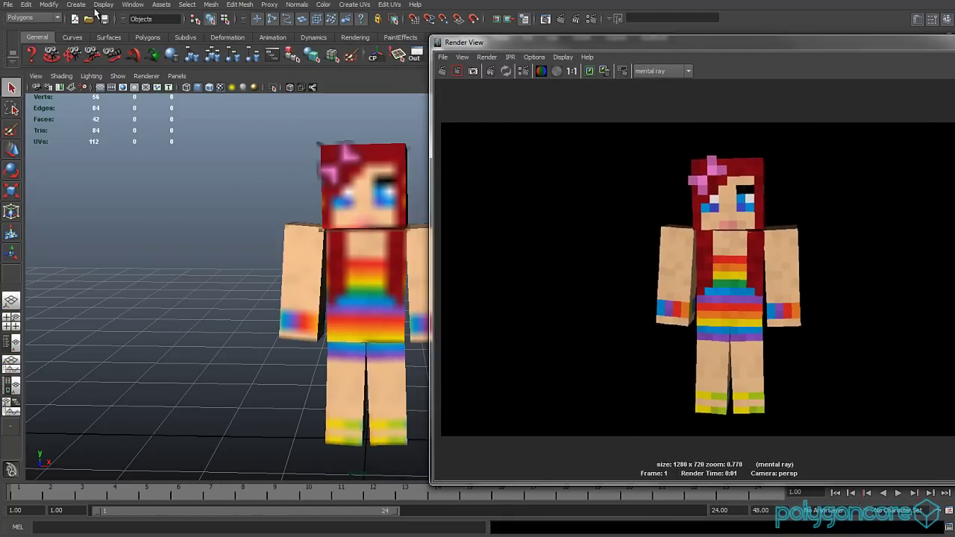
{"action": "left_click_drag", "start_coordinate": [651, 44], "coordinate": [550, 44]}
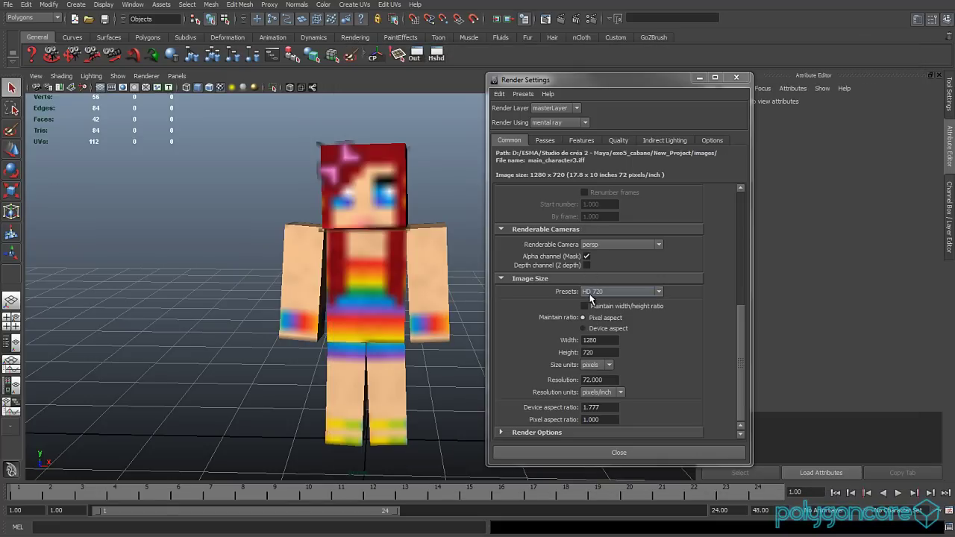
Expand the Render Options section and make sure the default light is disabled
{"action": "left_click", "coordinate": [576, 432]}
{"action": "scroll", "coordinate": [574, 437], "scroll_direction": "down", "scroll_amount": 3}
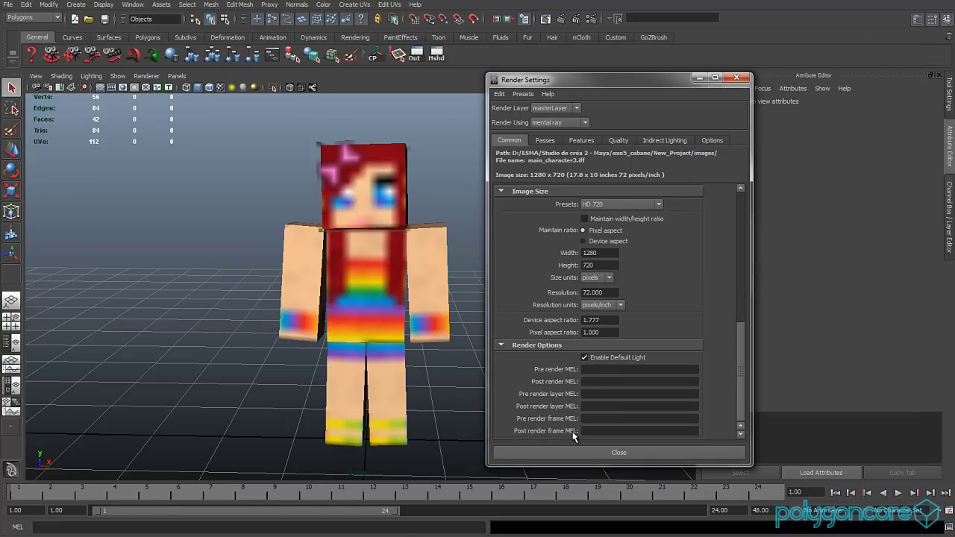
Create a new camera and look through camera1 in the viewport
{"action": "left_click", "coordinate": [75, 5]}
{"action": "mouse_move", "coordinate": [112, 77]}
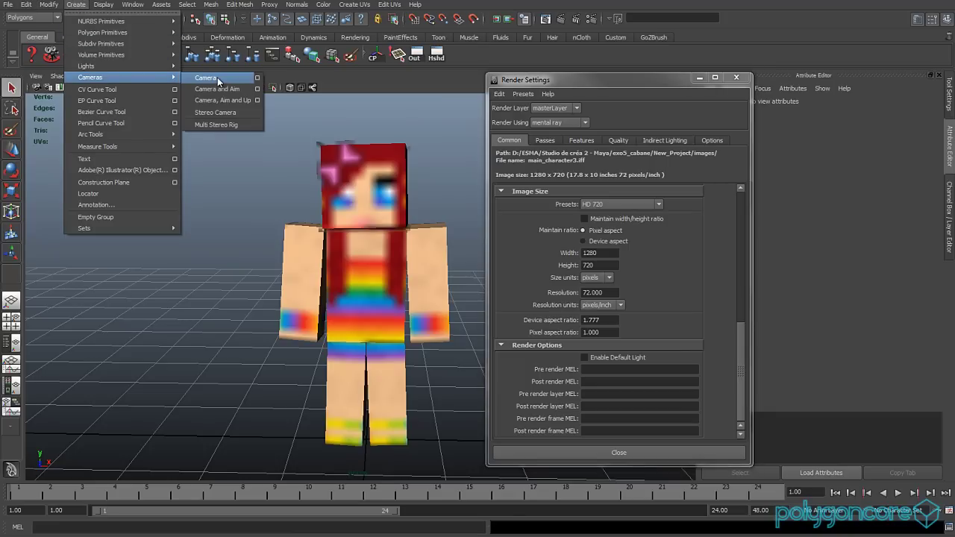
{"action": "left_click", "coordinate": [217, 77]}
{"action": "left_click", "coordinate": [177, 76]}
{"action": "mouse_move", "coordinate": [188, 88]}
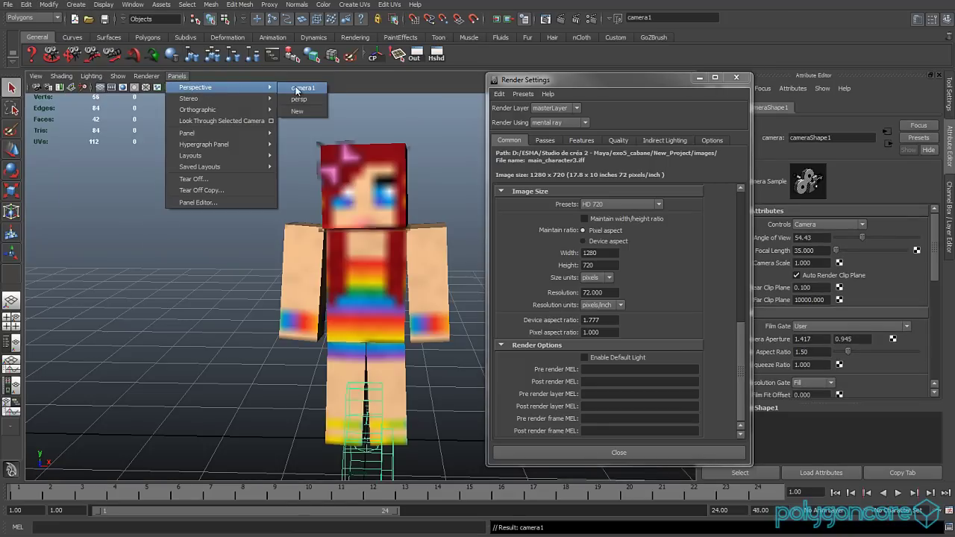
{"action": "left_click", "coordinate": [302, 98]}
Position camera1 roughly in front of the character and show the resolution gate
{"action": "scroll", "coordinate": [346, 179], "scroll_direction": "down", "scroll_amount": 10}
{"action": "middle_click_drag", "start_coordinate": [346, 185], "coordinate": [353, 303], "text": "alt"}
{"action": "scroll", "coordinate": [353, 302], "scroll_direction": "up", "scroll_amount": 4}
{"action": "left_click_drag", "start_coordinate": [354, 303], "coordinate": [309, 261], "text": "alt"}
{"action": "left_click", "coordinate": [112, 88]}
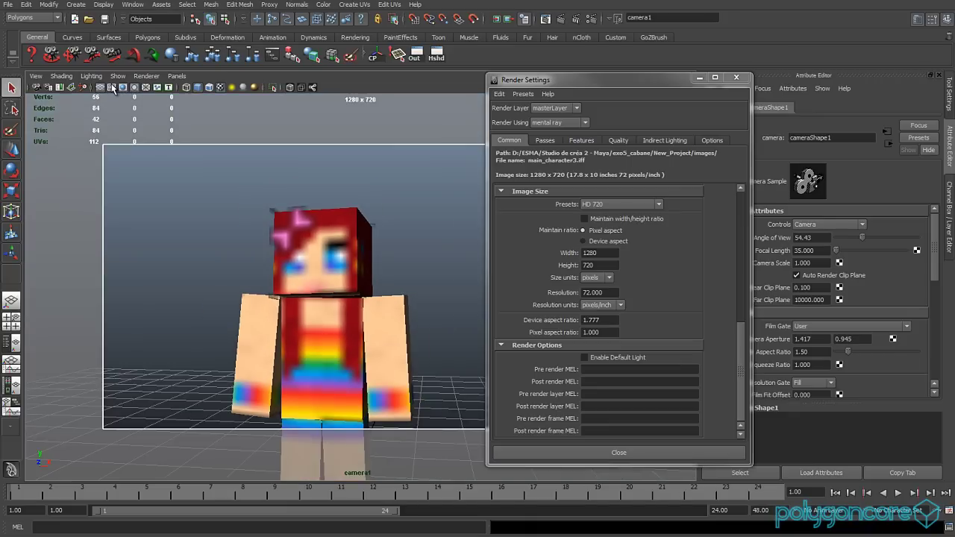
Compose a slightly low-angle, waist-up shot through camera1 with the character in the right half of the gate, then close the Render Settings
{"action": "left_click_drag", "start_coordinate": [533, 80], "coordinate": [576, 74]}
{"action": "middle_click_drag", "start_coordinate": [412, 235], "coordinate": [329, 193], "text": "alt"}
{"action": "left_click_drag", "start_coordinate": [589, 72], "coordinate": [693, 81]}
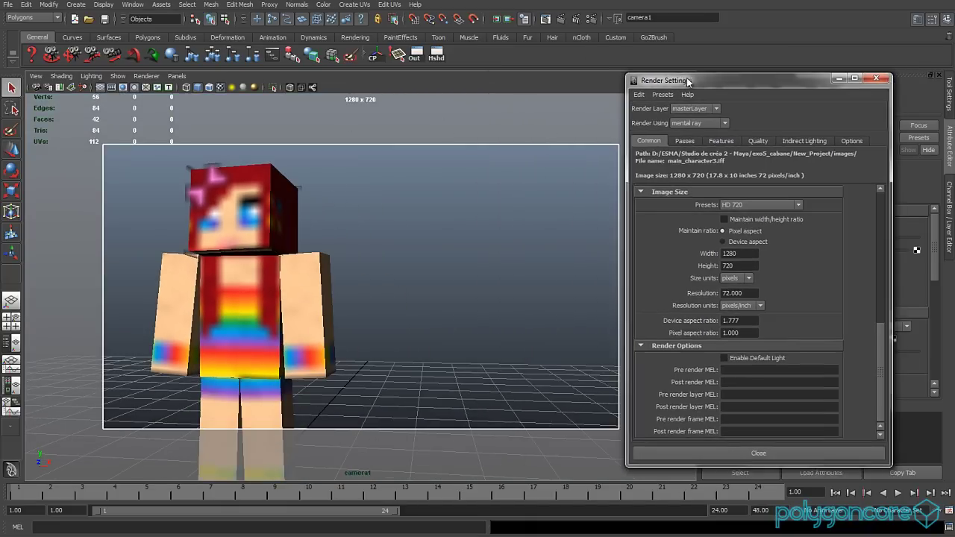
{"action": "middle_click_drag", "start_coordinate": [335, 220], "coordinate": [395, 230], "text": "alt"}
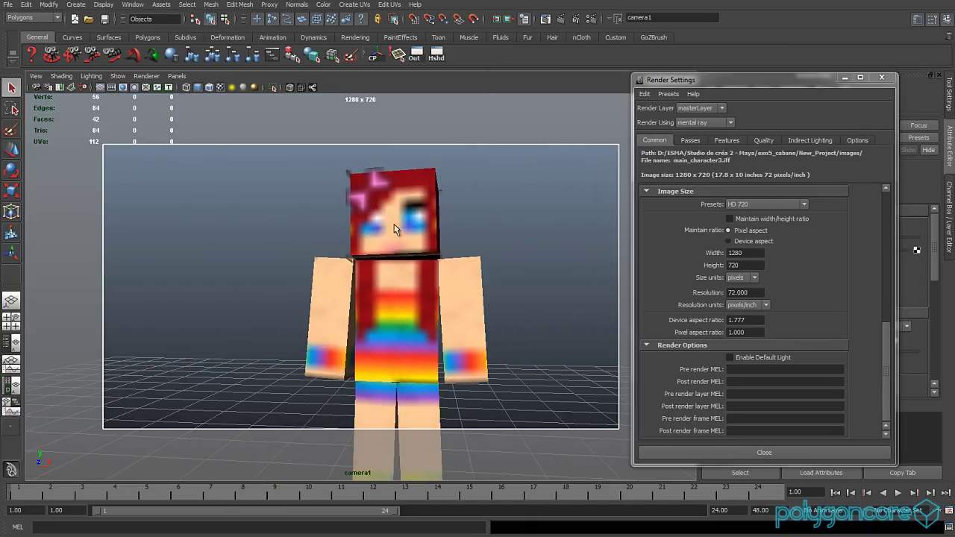
{"action": "left_click_drag", "start_coordinate": [395, 230], "coordinate": [309, 229], "text": "alt"}
{"action": "middle_click_drag", "start_coordinate": [309, 228], "coordinate": [391, 244], "text": "alt"}
{"action": "left_click_drag", "start_coordinate": [391, 244], "coordinate": [385, 243], "text": "alt"}
{"action": "right_click_drag", "start_coordinate": [386, 243], "coordinate": [403, 253], "text": "alt"}
{"action": "mouse_move", "coordinate": [404, 253]}
{"action": "middle_mouse_down", "text": "alt"}
{"action": "mouse_move", "coordinate": [391, 261]}
{"action": "mouse_move", "coordinate": [407, 268]}
{"action": "middle_mouse_up", "text": "alt"}
{"action": "right_click_drag", "start_coordinate": [408, 267], "coordinate": [409, 261], "text": "alt"}
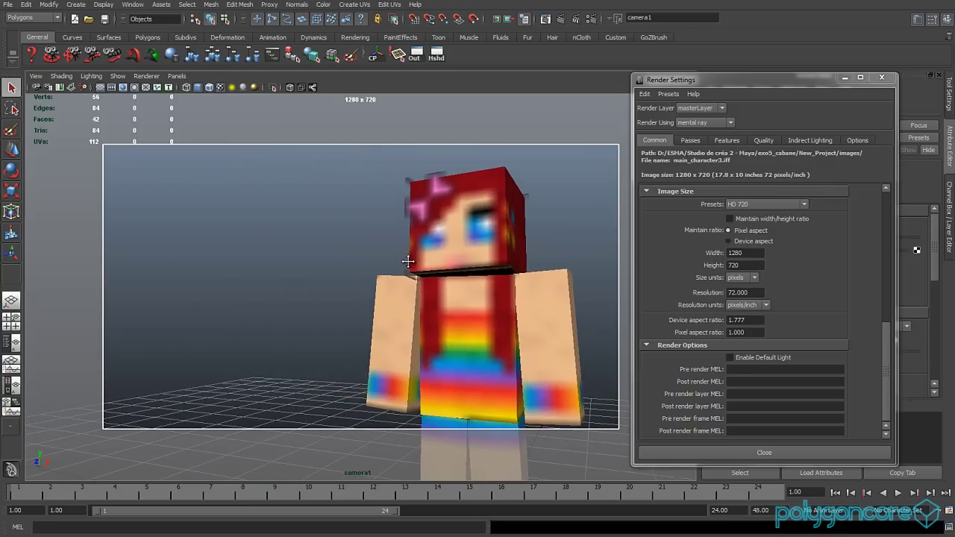
{"action": "middle_click_drag", "start_coordinate": [409, 261], "coordinate": [386, 258], "text": "alt"}
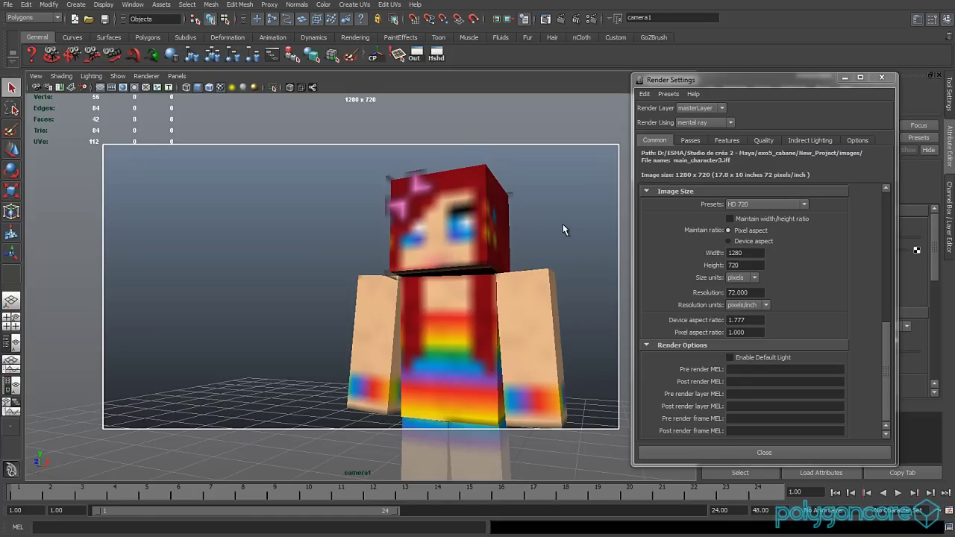
{"action": "left_click_drag", "start_coordinate": [473, 241], "coordinate": [463, 248], "text": "alt"}
{"action": "middle_click_drag", "start_coordinate": [463, 248], "coordinate": [464, 247], "text": "alt"}
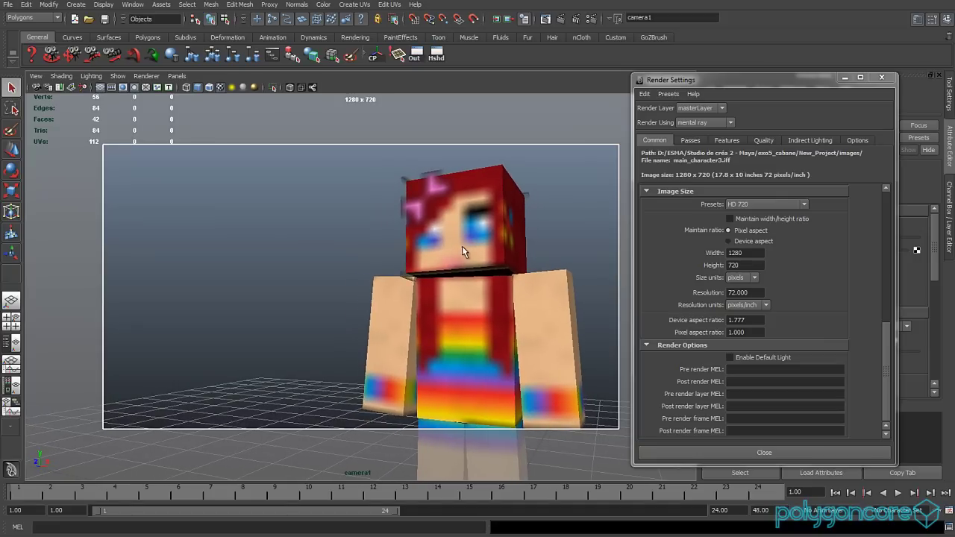
{"action": "left_click", "coordinate": [881, 77]}
Add a directional light to the scene and activate the Move tool on it
{"action": "left_click", "coordinate": [358, 38]}
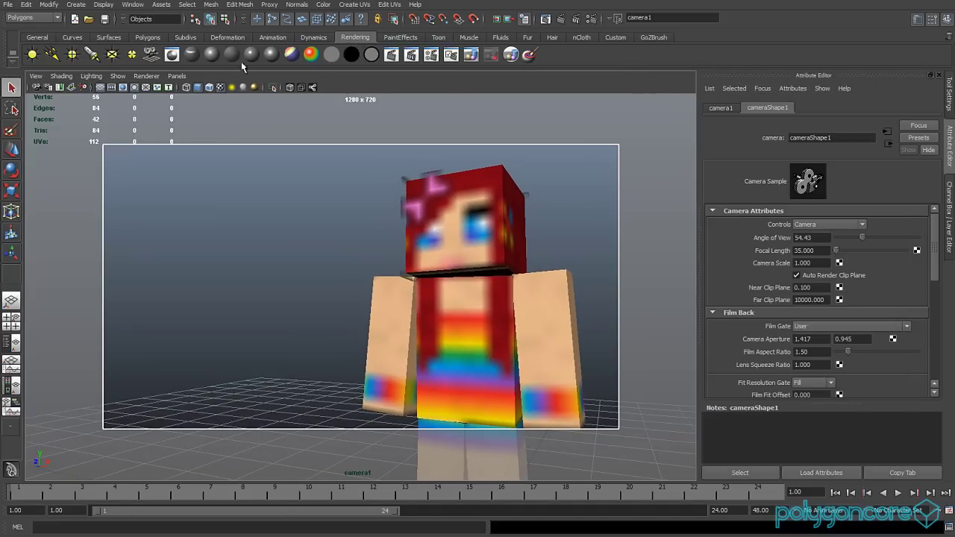
{"action": "left_click", "coordinate": [52, 56]}
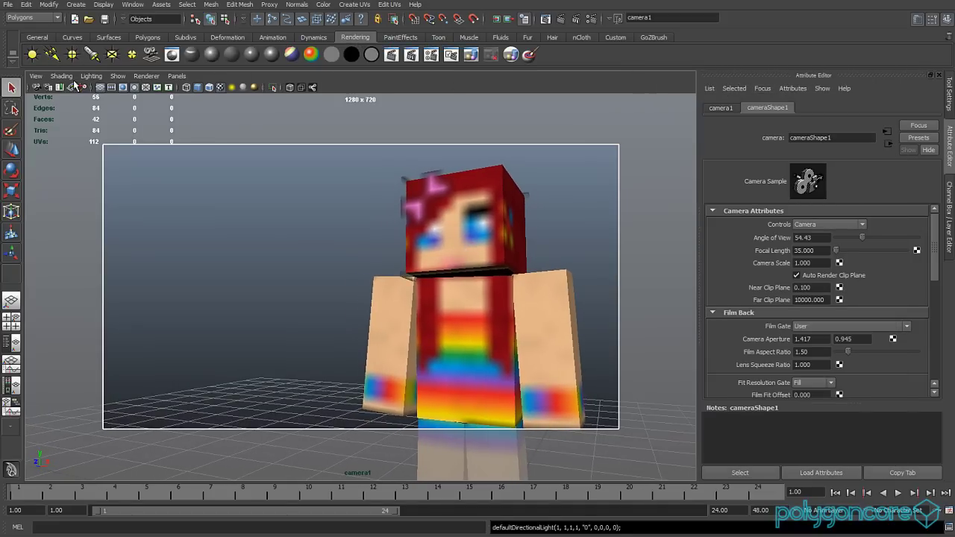
{"action": "key", "text": "w"}
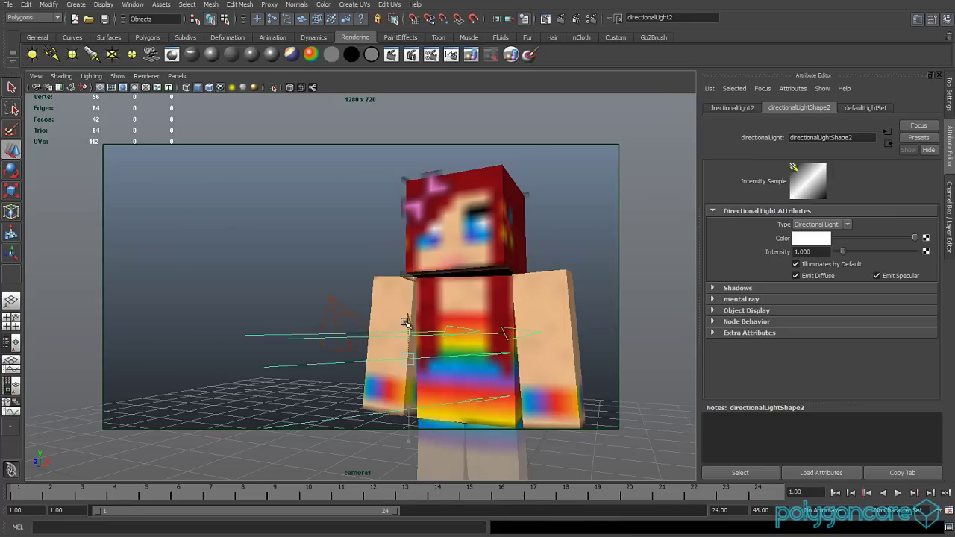
Open the Render View and start an IPR render of camera1 over a region covering most of the frame
{"action": "left_click", "coordinate": [546, 18]}
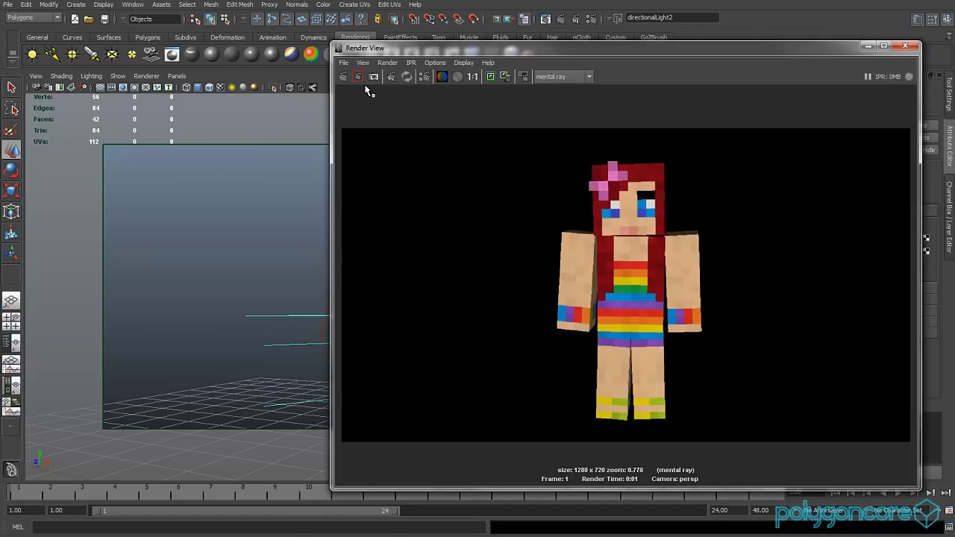
{"action": "left_click_drag", "start_coordinate": [367, 50], "coordinate": [354, 47]}
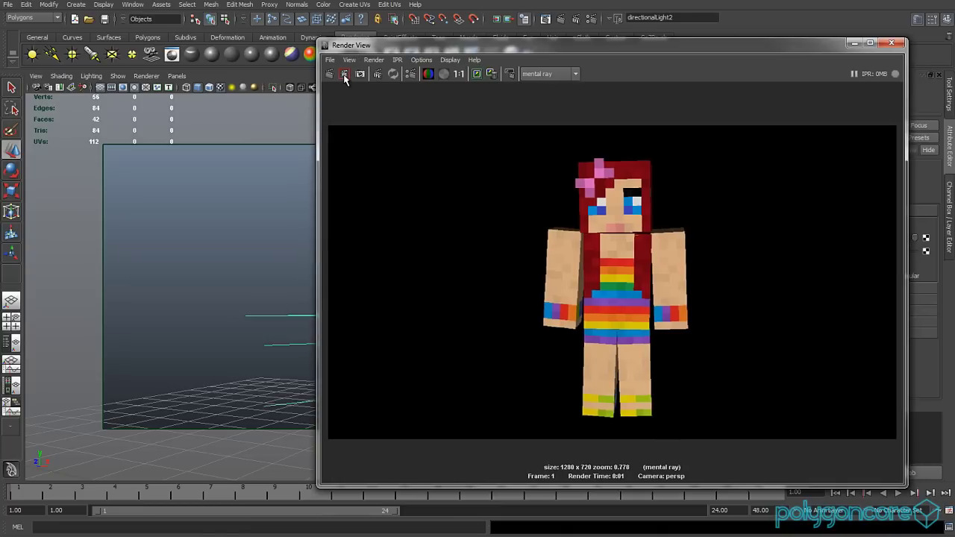
{"action": "right_click", "coordinate": [377, 73]}
{"action": "left_click", "coordinate": [385, 87]}
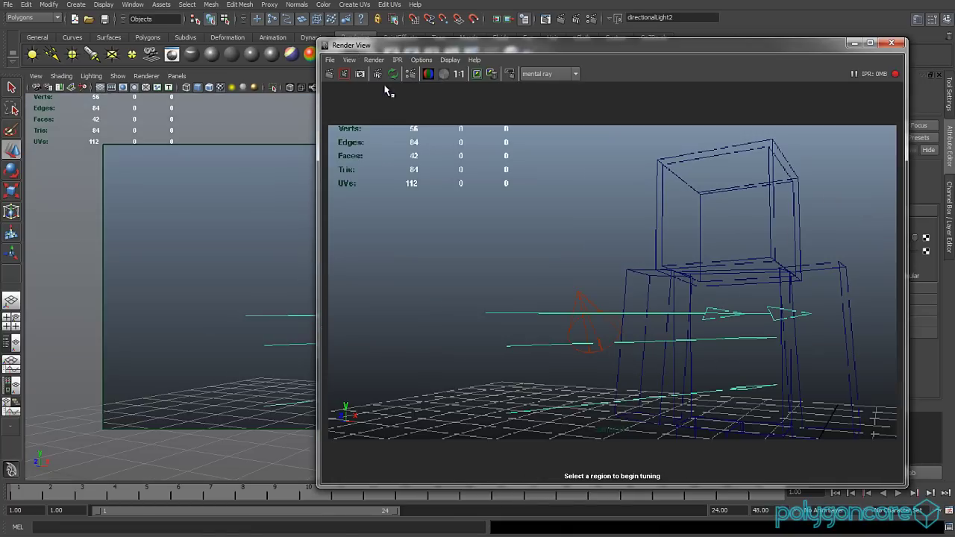
{"action": "left_click_drag", "start_coordinate": [371, 139], "coordinate": [857, 433]}
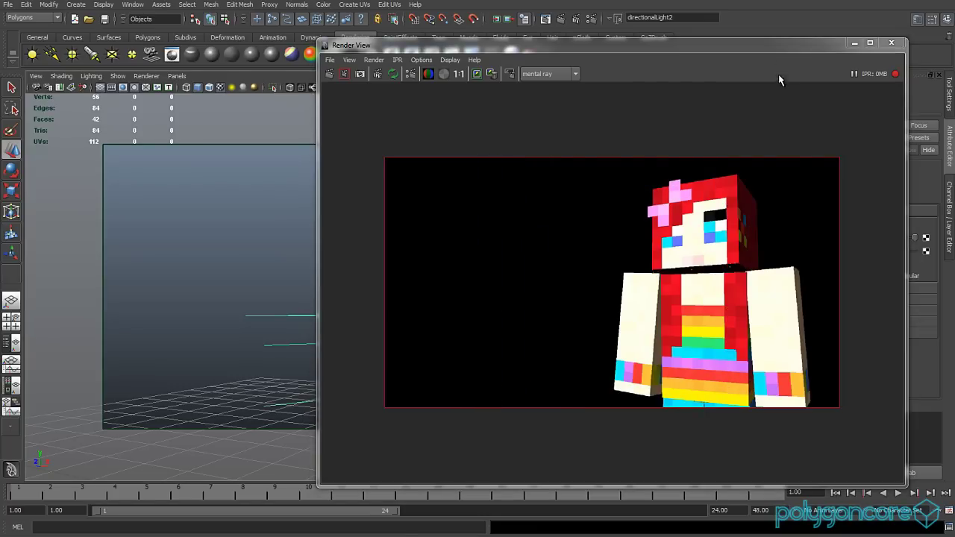
Set the directional light's intensity to 0.5 while keeping the IPR render in view
{"action": "left_click_drag", "start_coordinate": [736, 46], "coordinate": [611, 53]}
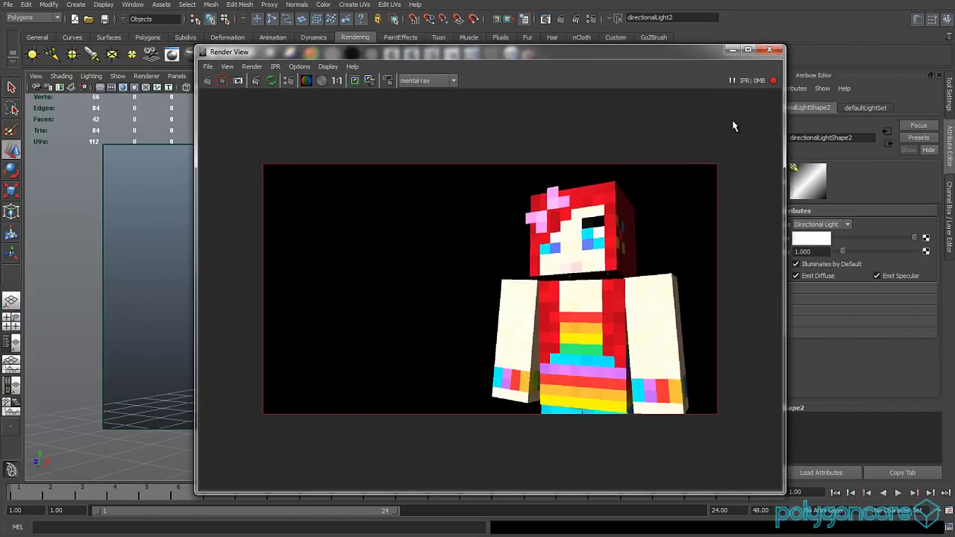
{"action": "left_click", "coordinate": [819, 251]}
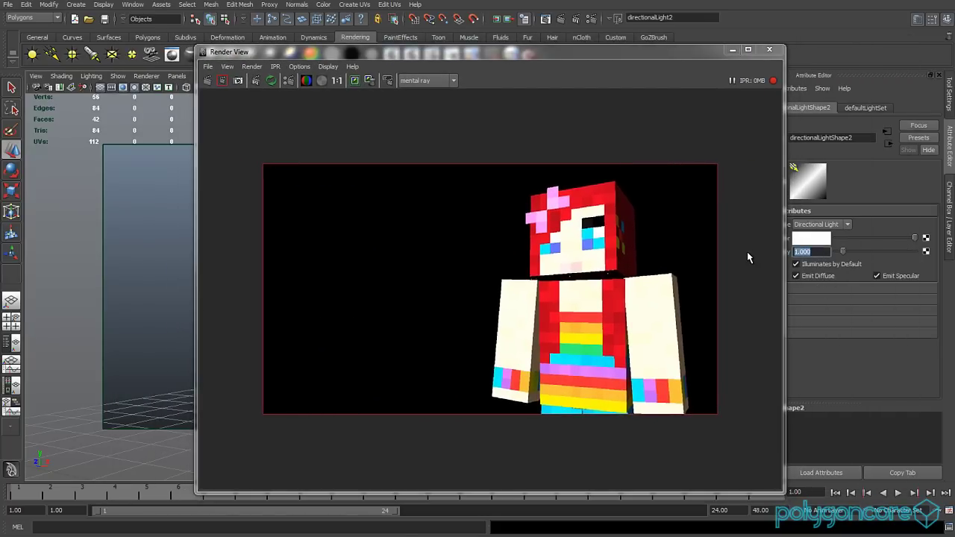
{"action": "type", "text": "0.5"}
{"action": "key", "text": "Return"}
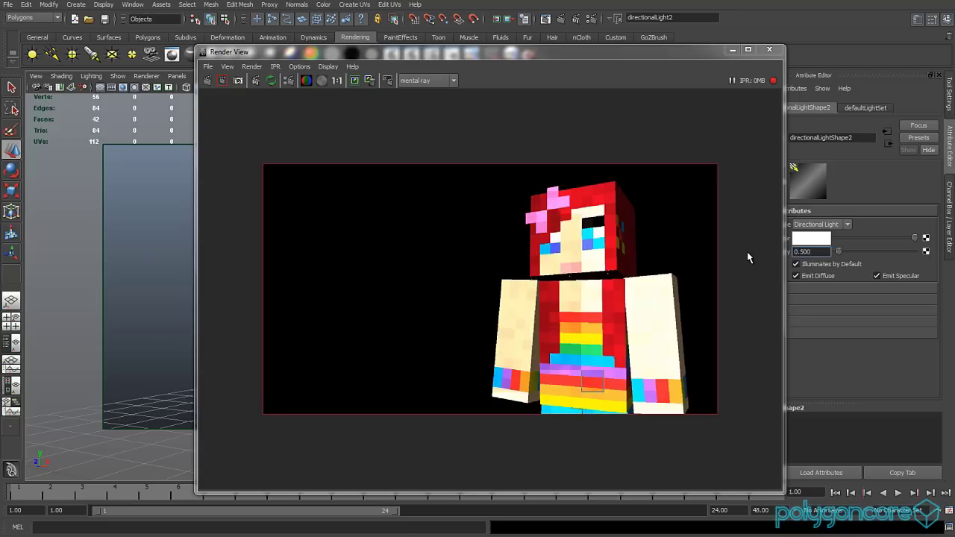
Enable ray trace shadows on the directional light
{"action": "left_click", "coordinate": [846, 287]}
{"action": "left_click_drag", "start_coordinate": [642, 53], "coordinate": [550, 37]}
{"action": "scroll", "coordinate": [793, 336], "scroll_direction": "down", "scroll_amount": 5}
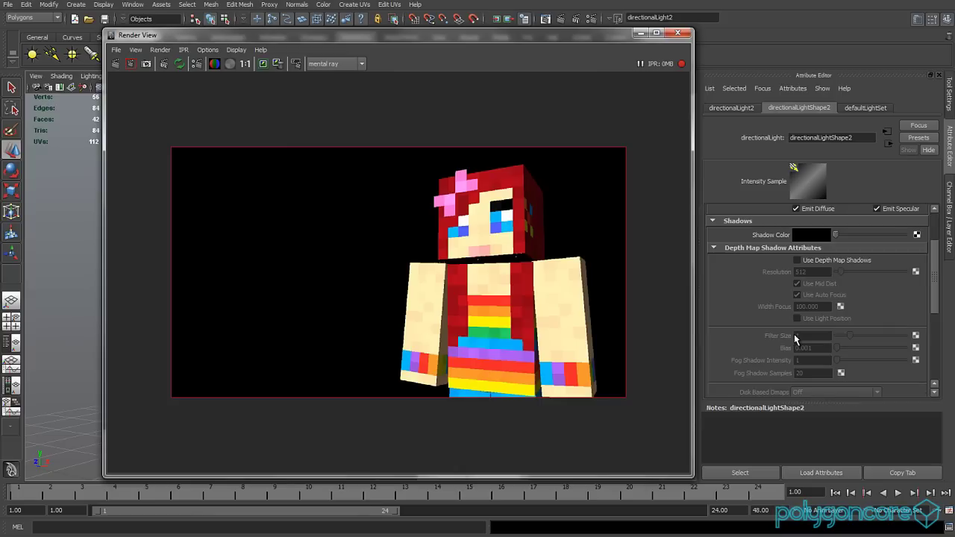
{"action": "left_click", "coordinate": [789, 358]}
{"action": "scroll", "coordinate": [799, 313], "scroll_direction": "down", "scroll_amount": 3}
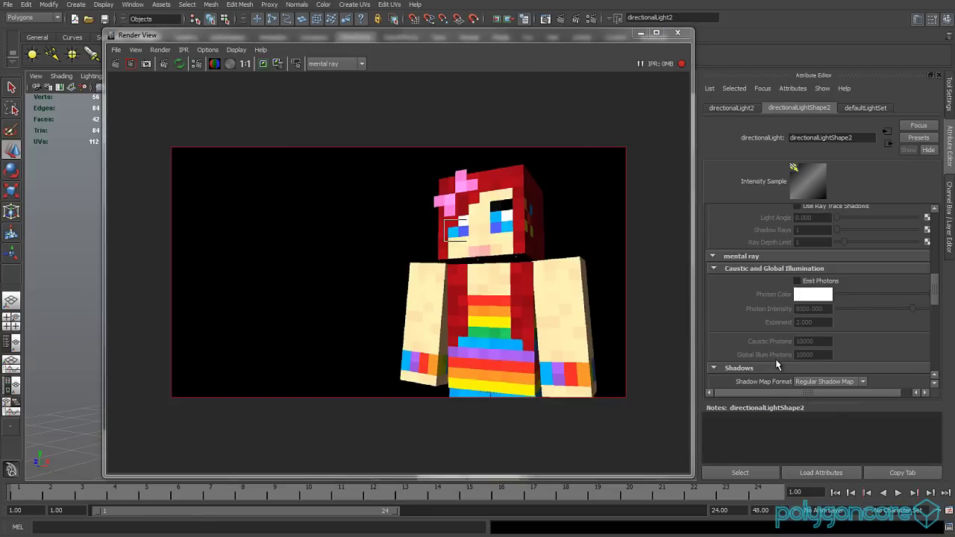
{"action": "scroll", "coordinate": [794, 311], "scroll_direction": "up", "scroll_amount": 3}
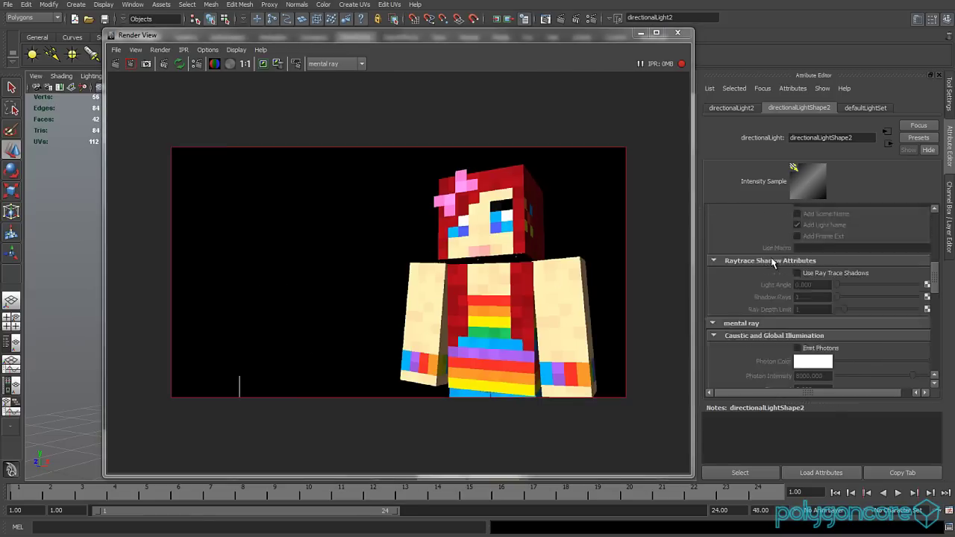
{"action": "left_click", "coordinate": [796, 306]}
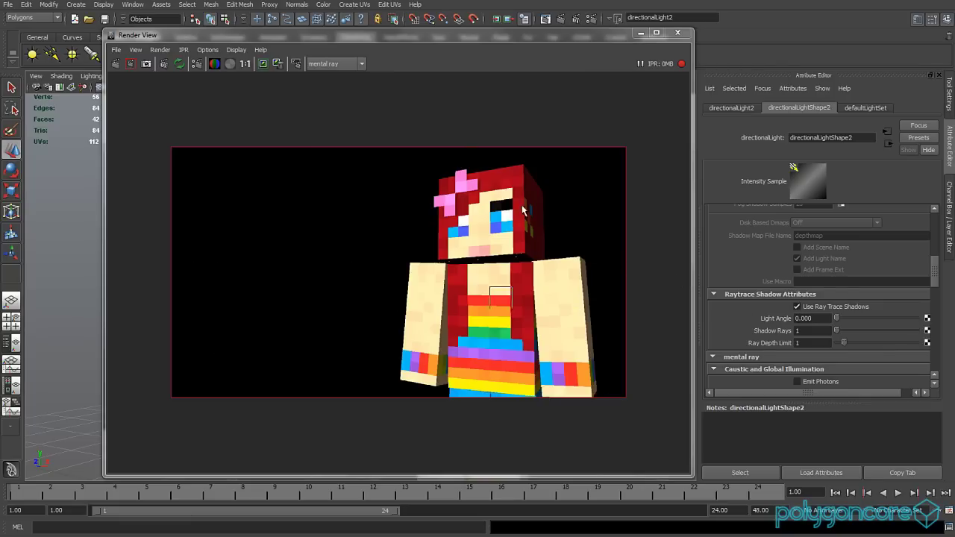
Restart the IPR render from camera1 with the tuning region drawn over the whole frame
{"action": "left_click_drag", "start_coordinate": [433, 37], "coordinate": [617, 67]}
{"action": "right_click", "coordinate": [355, 88]}
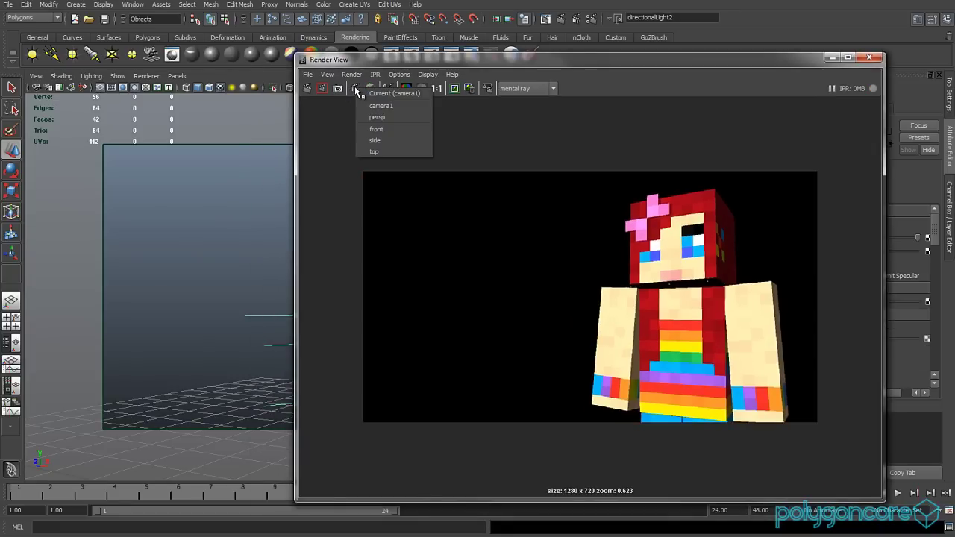
{"action": "left_click", "coordinate": [365, 107]}
{"action": "left_click_drag", "start_coordinate": [344, 156], "coordinate": [835, 449]}
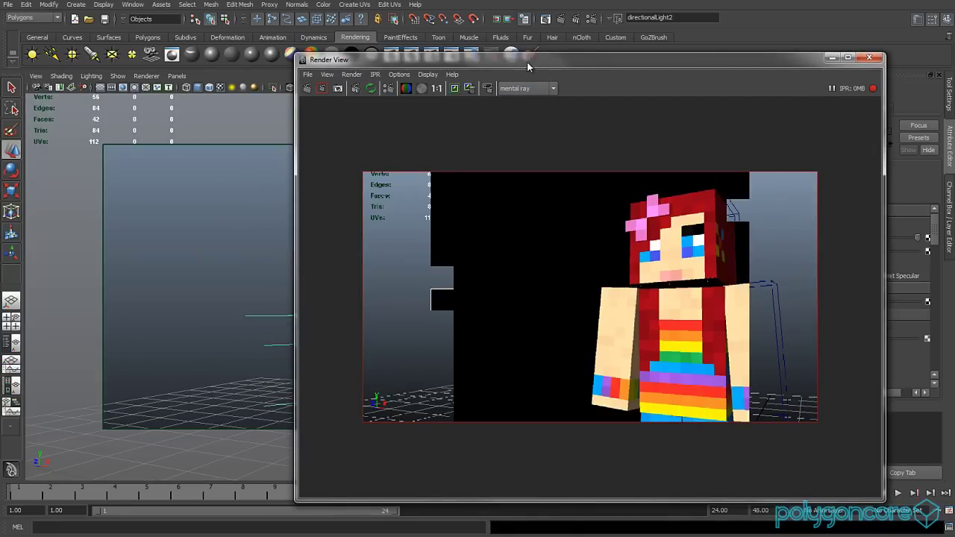
Rotate the directional light so that its rays fall diagonally downward onto the character
{"action": "left_click_drag", "start_coordinate": [527, 61], "coordinate": [604, 143]}
{"action": "left_click", "coordinate": [291, 318]}
{"action": "key", "text": "e"}
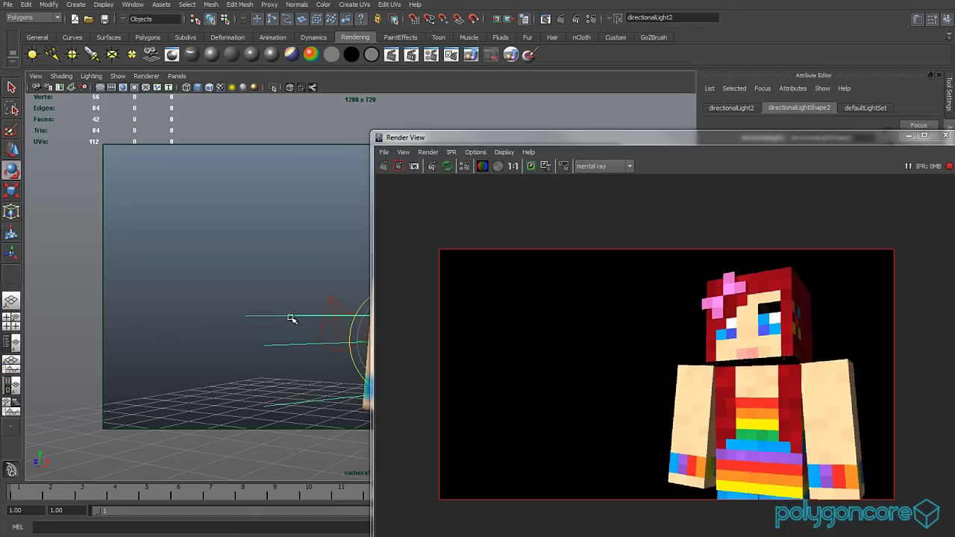
{"action": "left_click", "coordinate": [949, 111]}
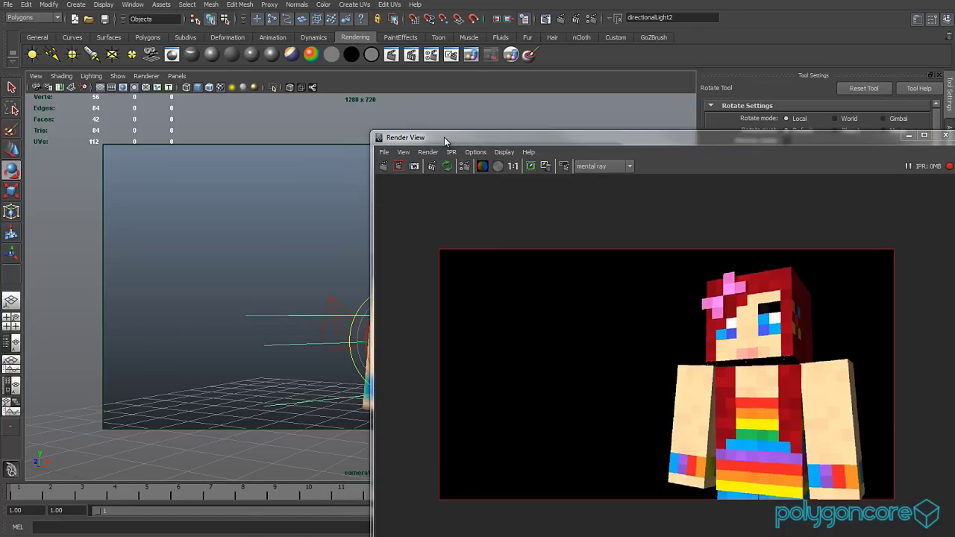
{"action": "left_click_drag", "start_coordinate": [444, 137], "coordinate": [544, 126]}
{"action": "mouse_move", "coordinate": [368, 316]}
{"action": "left_mouse_down"}
{"action": "mouse_move", "coordinate": [376, 308]}
{"action": "mouse_move", "coordinate": [412, 329]}
{"action": "mouse_move", "coordinate": [402, 336]}
{"action": "mouse_move", "coordinate": [407, 325]}
{"action": "left_mouse_up"}
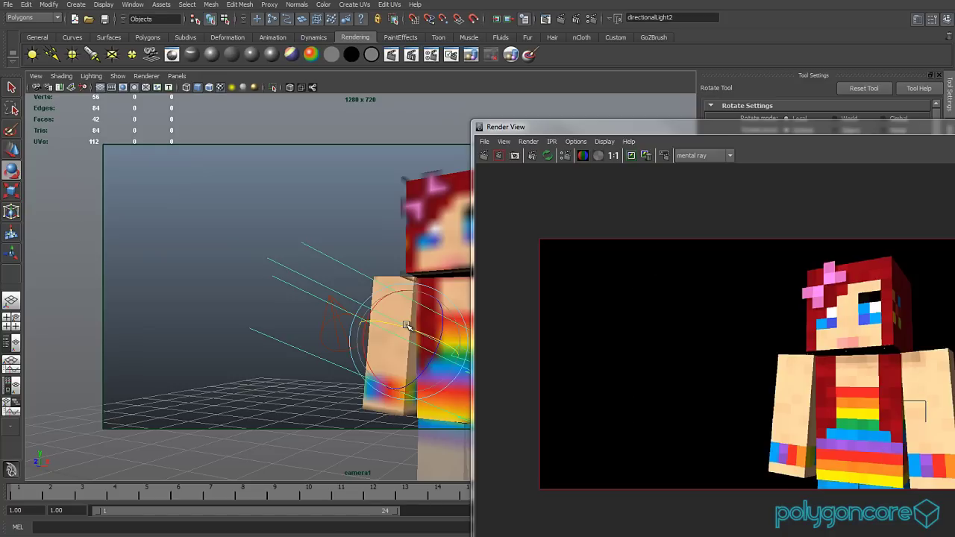
Tint the directional light's color a very pale yellow with a hue of 60
{"action": "left_click_drag", "start_coordinate": [578, 131], "coordinate": [252, 112]}
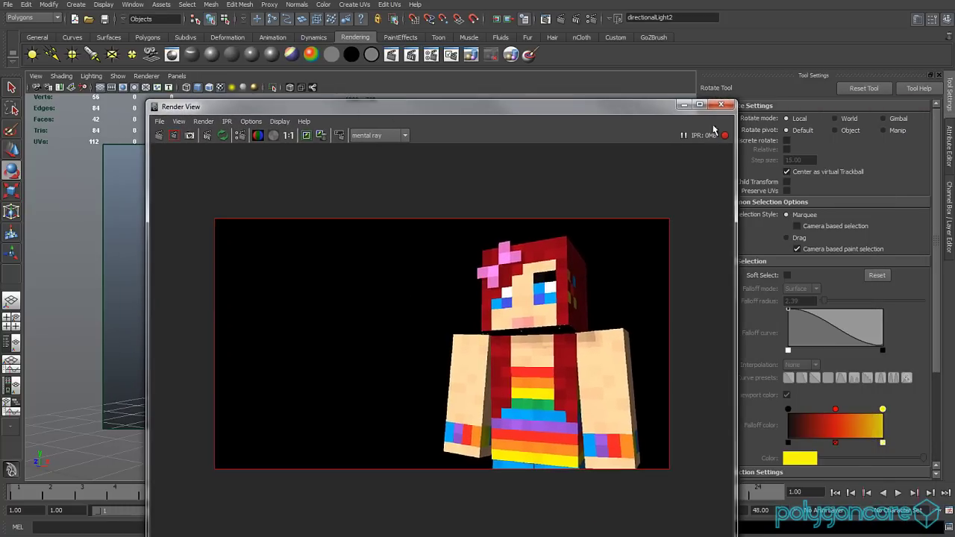
{"action": "left_click", "coordinate": [949, 153]}
{"action": "left_click_drag", "start_coordinate": [804, 252], "coordinate": [827, 252]}
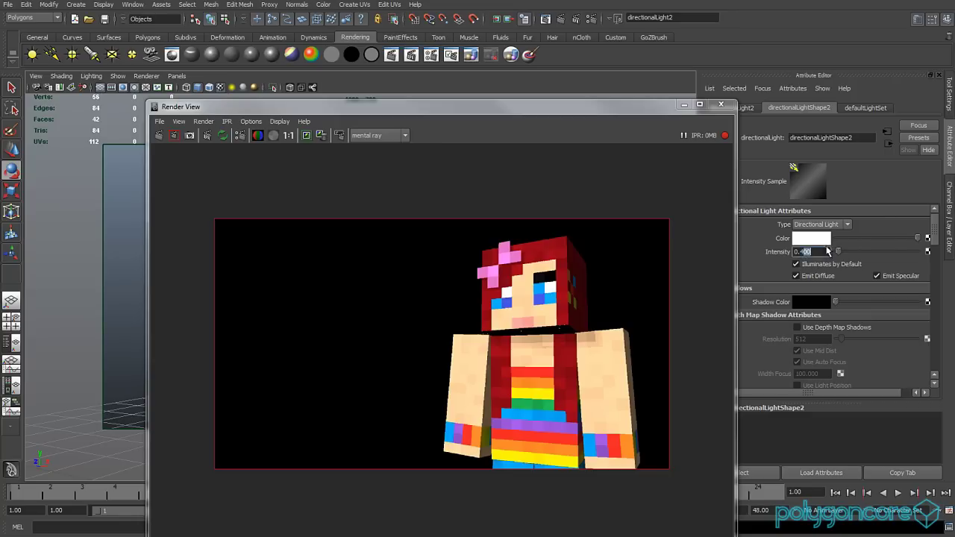
{"action": "left_click", "coordinate": [811, 239]}
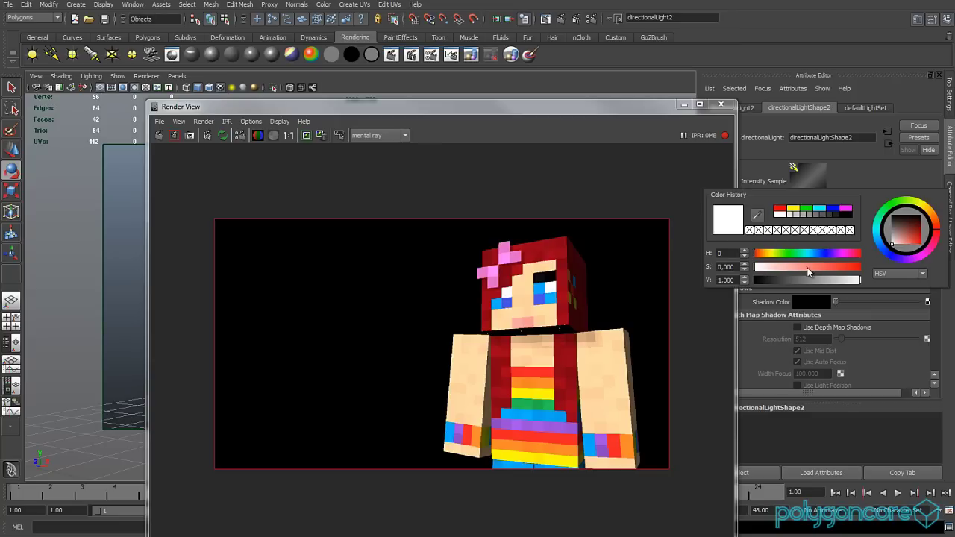
{"action": "left_click", "coordinate": [794, 212]}
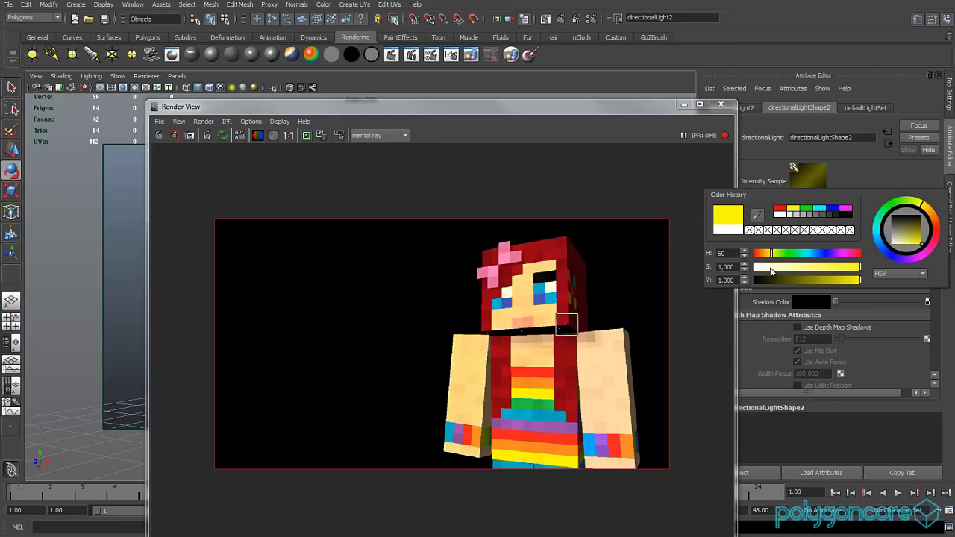
{"action": "left_click_drag", "start_coordinate": [776, 267], "coordinate": [758, 268]}
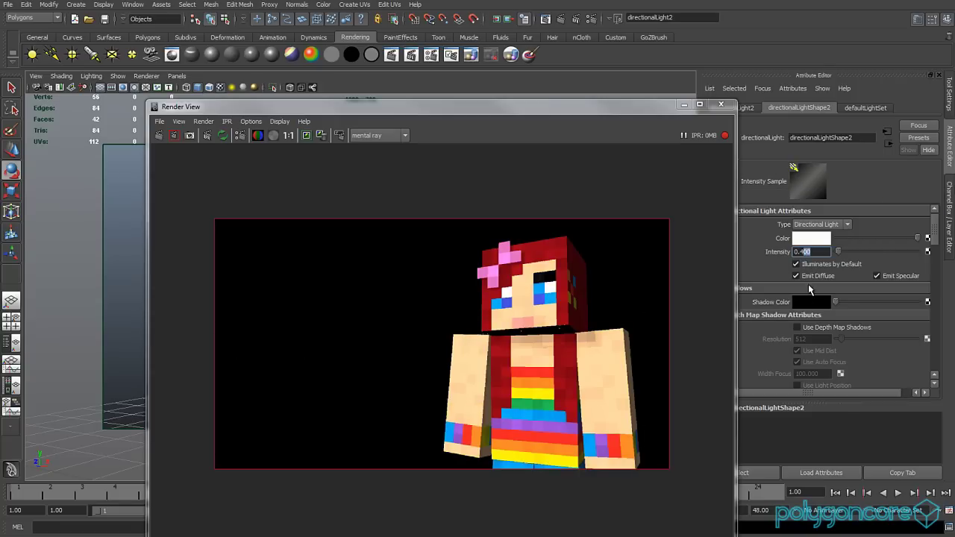
{"action": "scroll", "coordinate": [801, 320], "scroll_direction": "down", "scroll_amount": 3}
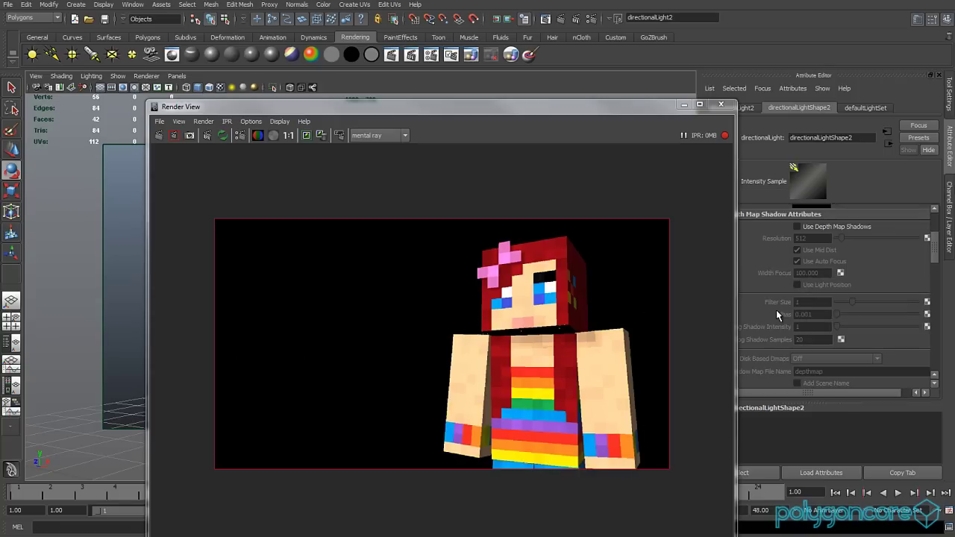
{"action": "scroll", "coordinate": [776, 310], "scroll_direction": "down", "scroll_amount": 10}
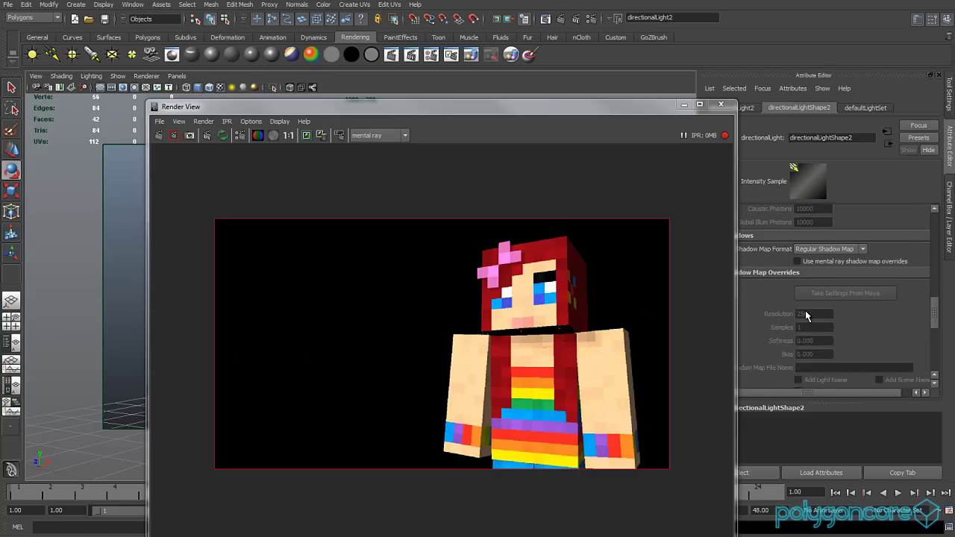
{"action": "scroll", "coordinate": [806, 316], "scroll_direction": "up", "scroll_amount": 2}
Stop the IPR render and set the mental ray quality to the Production preset with Sample Lock turned off, closing the Render Settings
{"action": "left_click_drag", "start_coordinate": [578, 108], "coordinate": [781, 80]}
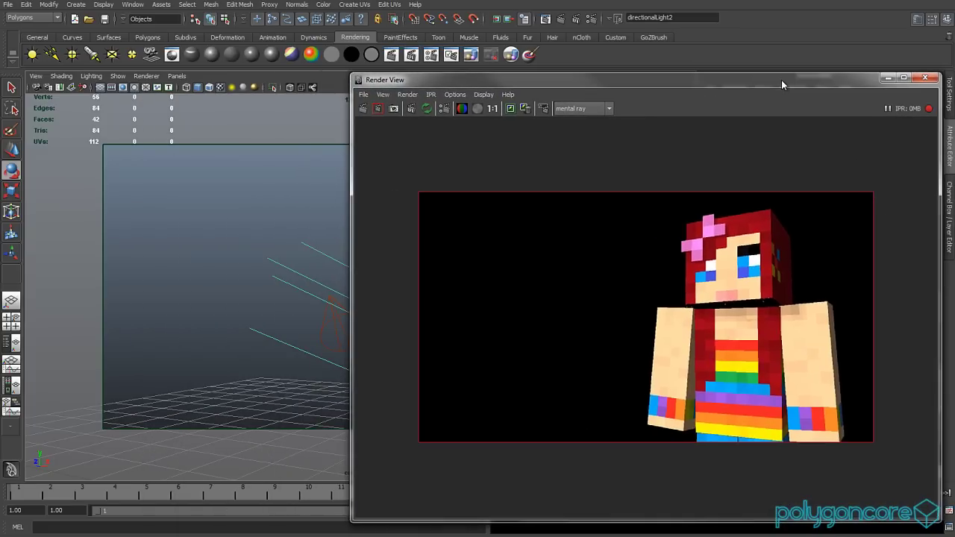
{"action": "left_click", "coordinate": [591, 19]}
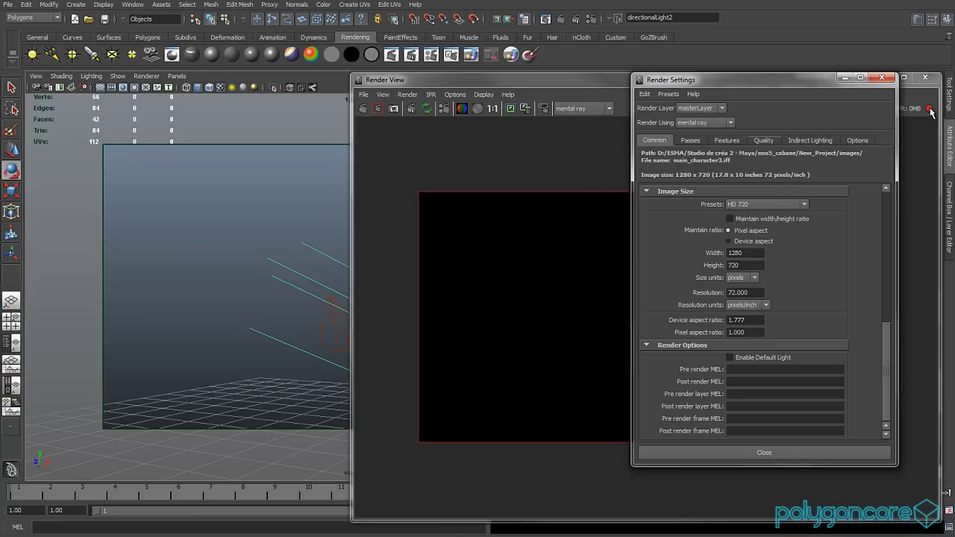
{"action": "left_click", "coordinate": [763, 141]}
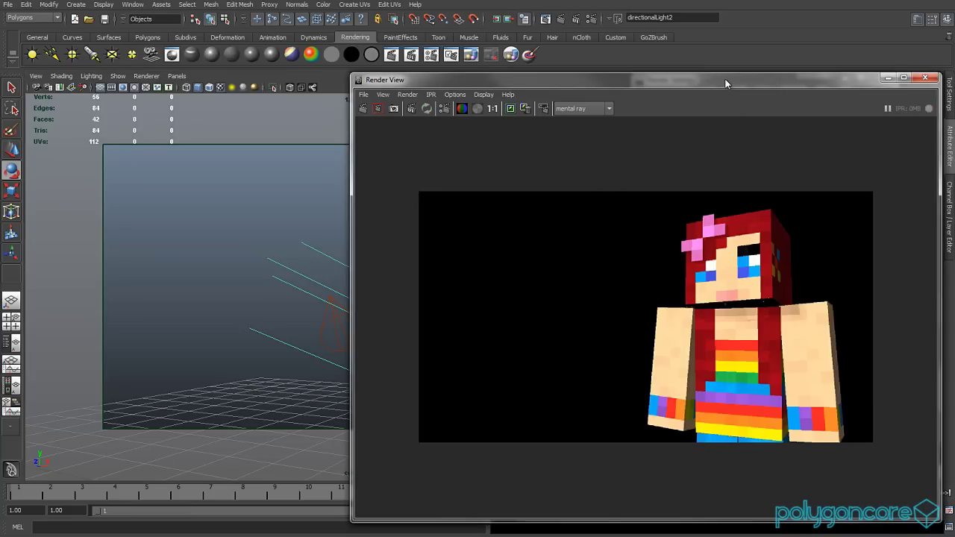
{"action": "left_click_drag", "start_coordinate": [728, 83], "coordinate": [547, 74]}
{"action": "left_click", "coordinate": [772, 98]}
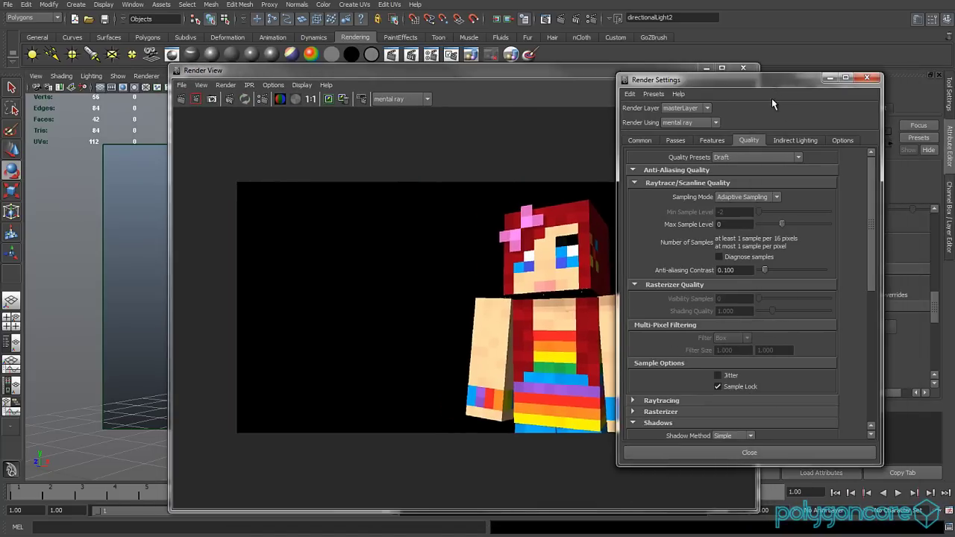
{"action": "left_click", "coordinate": [770, 157]}
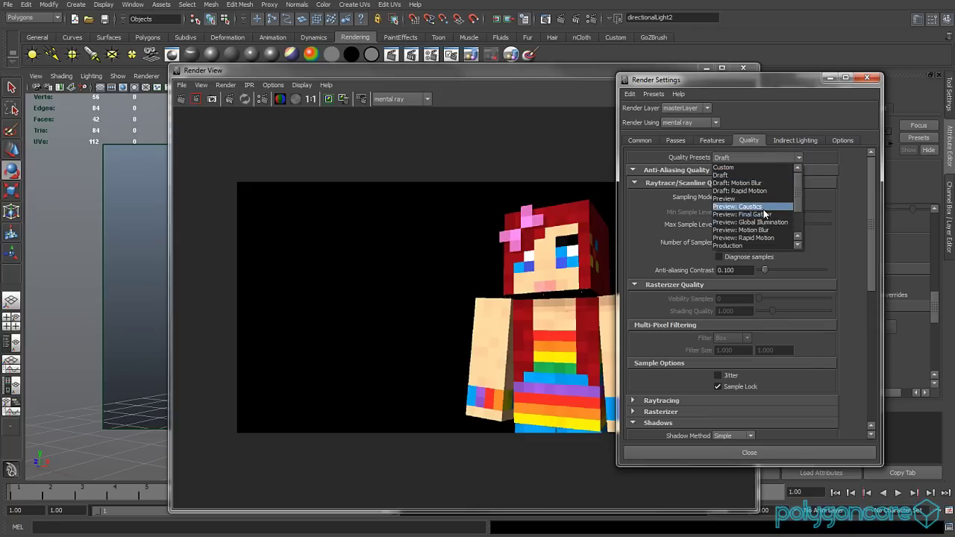
{"action": "left_click", "coordinate": [755, 244]}
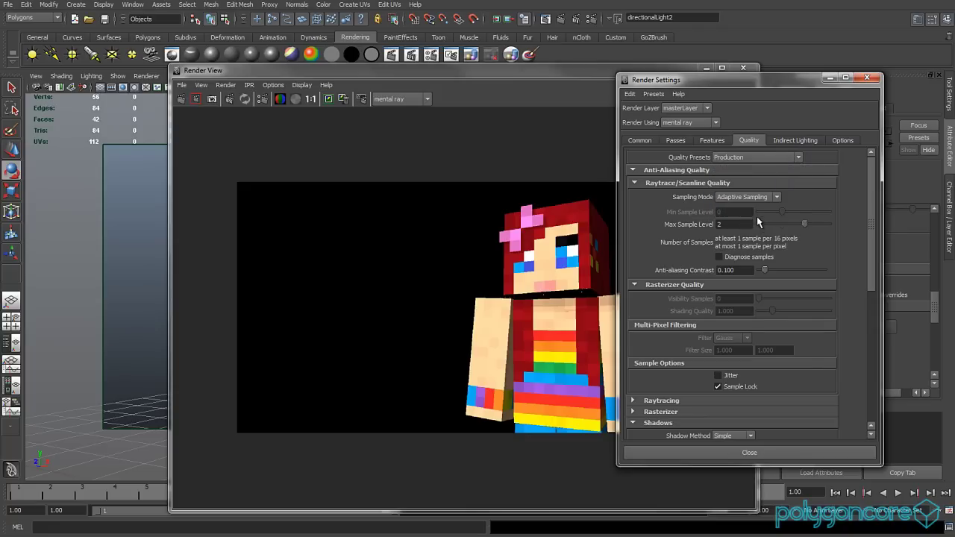
{"action": "left_click", "coordinate": [718, 386]}
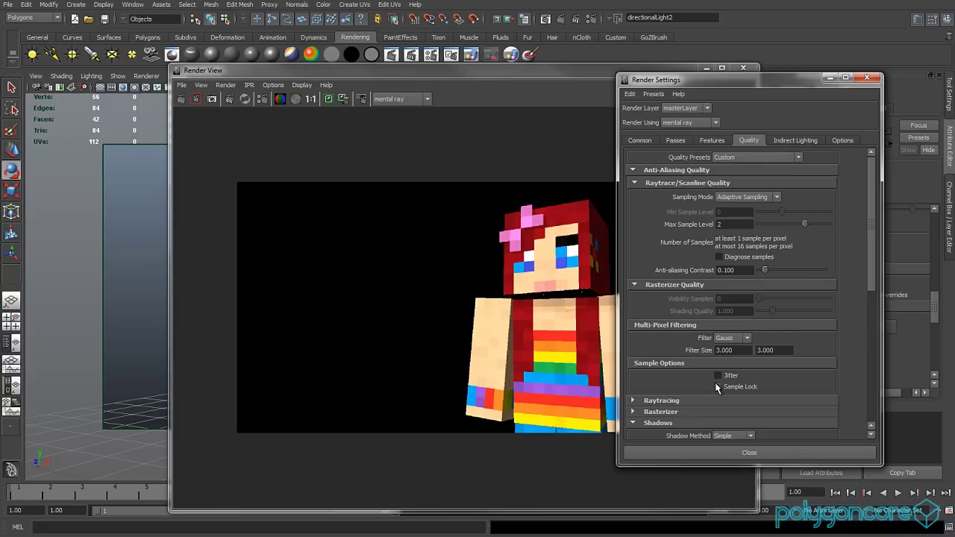
{"action": "left_click", "coordinate": [711, 452]}
Render the final frame from camera1 and save the image as minecharacter.iff
{"action": "right_click", "coordinate": [182, 100]}
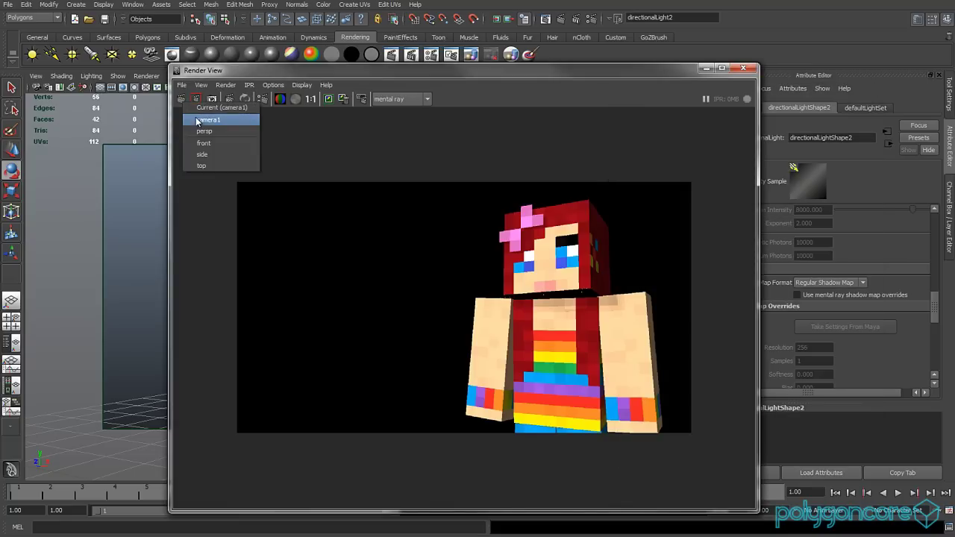
{"action": "left_click", "coordinate": [197, 121]}
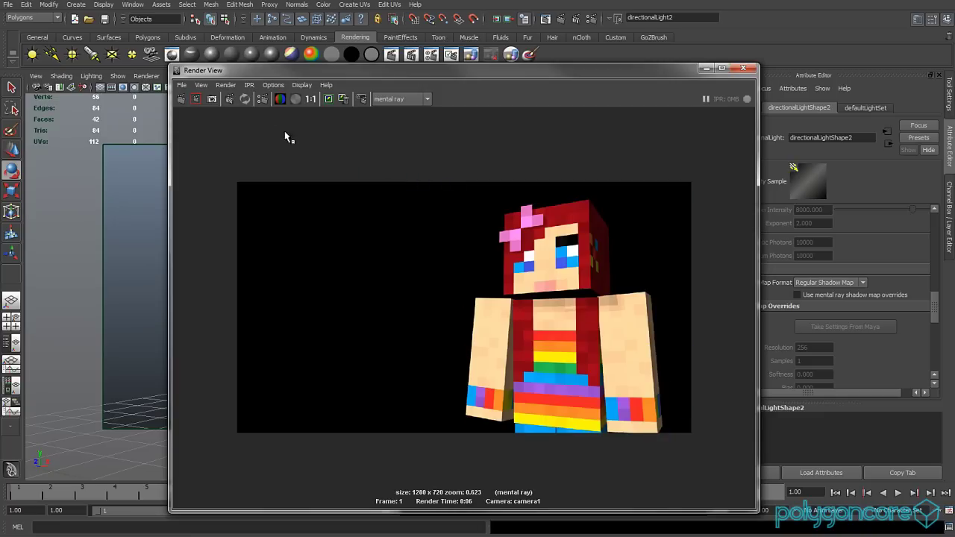
{"action": "left_click", "coordinate": [182, 86]}
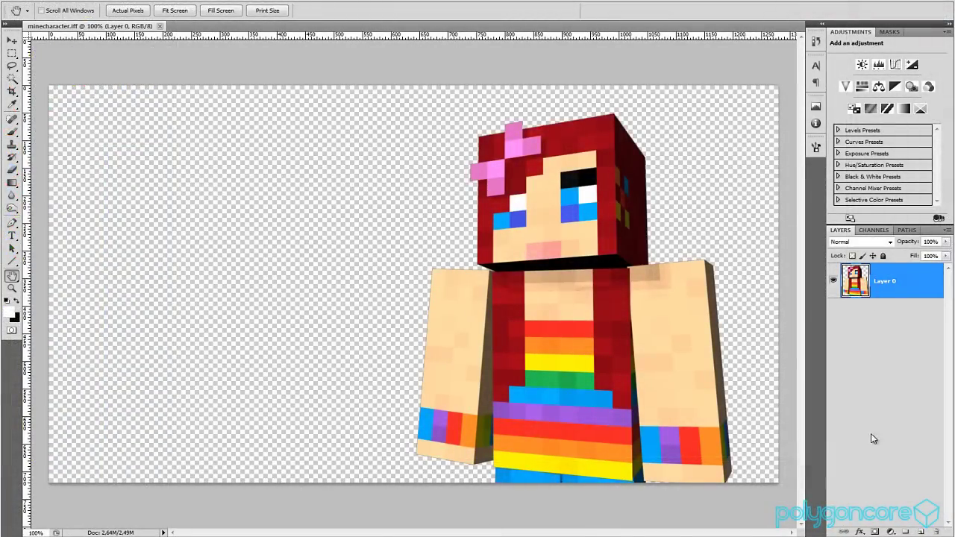
Add a solid color fill layer in a muted red and move it below the character layer
{"action": "left_click", "coordinate": [890, 531]}
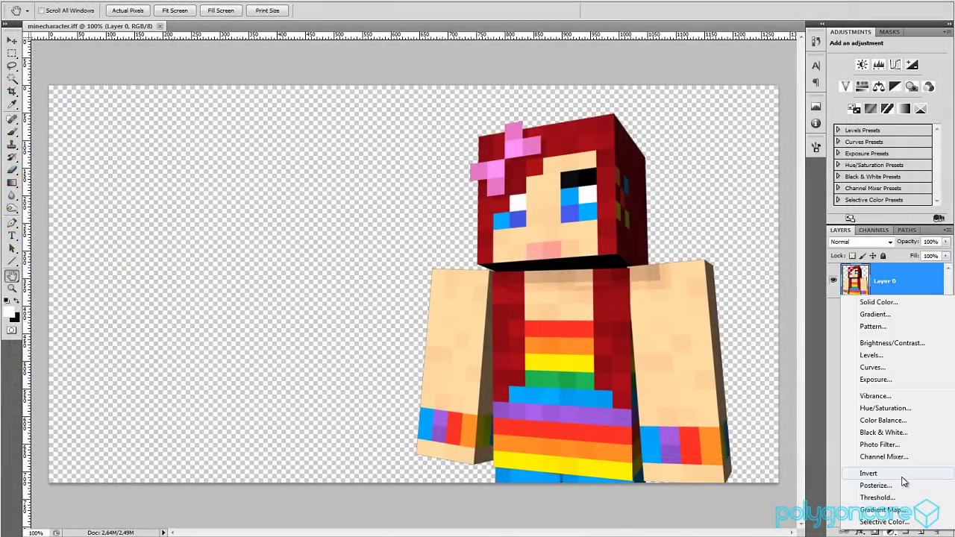
{"action": "left_click", "coordinate": [875, 305]}
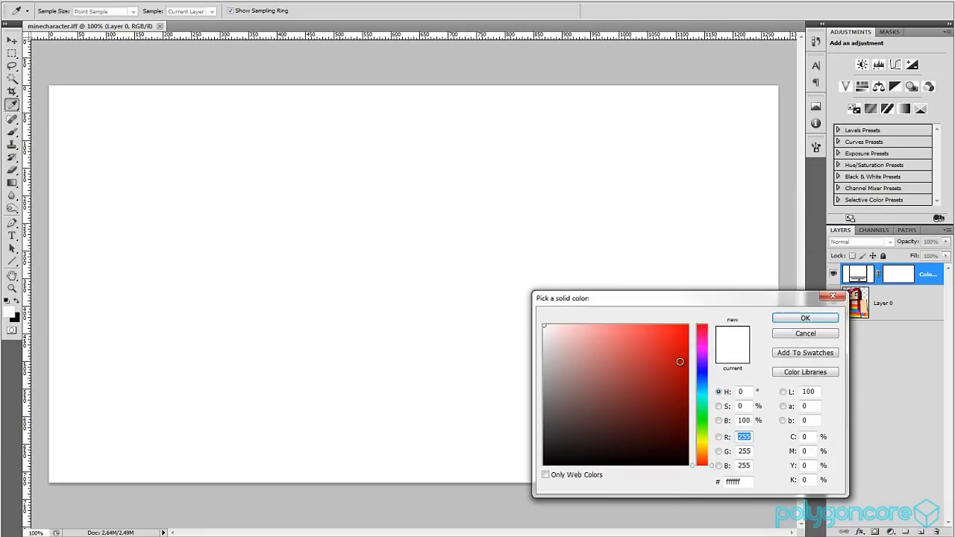
{"action": "left_click_drag", "start_coordinate": [681, 363], "coordinate": [648, 374]}
{"action": "left_click", "coordinate": [805, 318]}
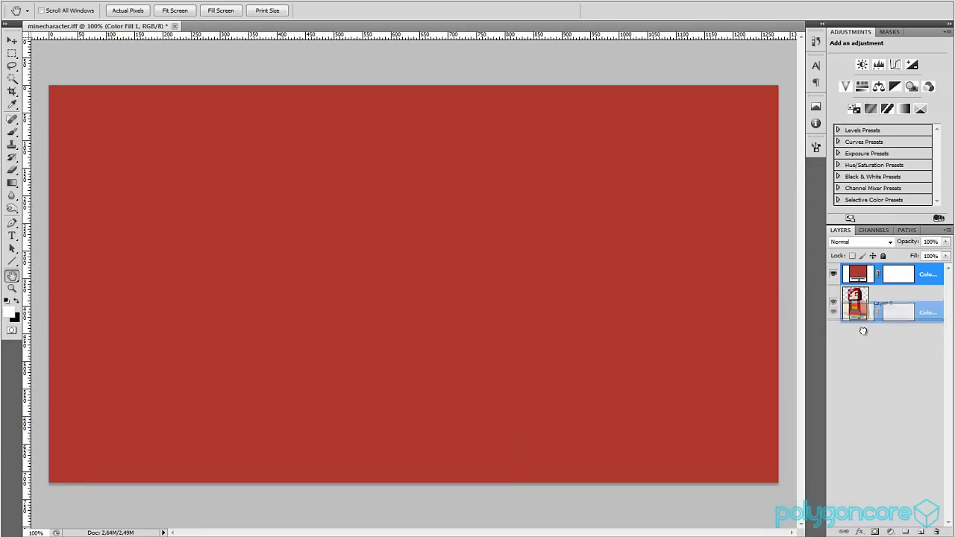
{"action": "left_click_drag", "start_coordinate": [858, 278], "coordinate": [859, 328]}
Change the fill layer's color to a dark greyish purple, hex 534553, with hue 301, saturation 17% and brightness 33%
{"action": "double_click", "coordinate": [861, 309]}
{"action": "left_click_drag", "start_coordinate": [641, 365], "coordinate": [575, 361]}
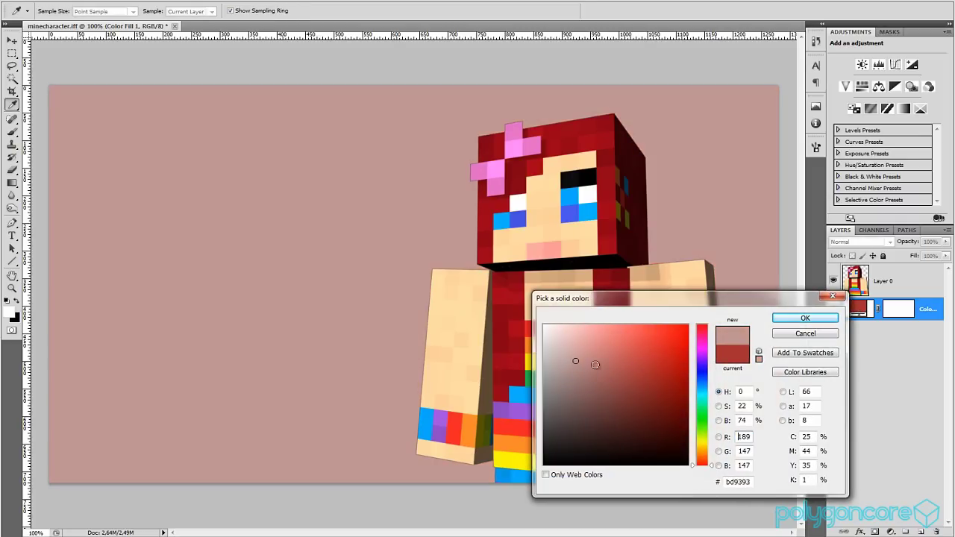
{"action": "left_click", "coordinate": [704, 348]}
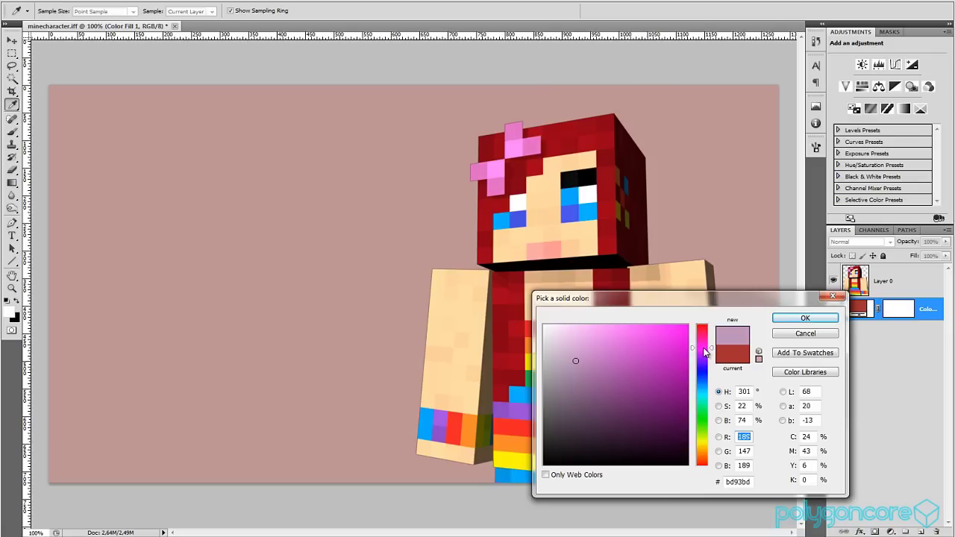
{"action": "left_click_drag", "start_coordinate": [582, 366], "coordinate": [610, 418]}
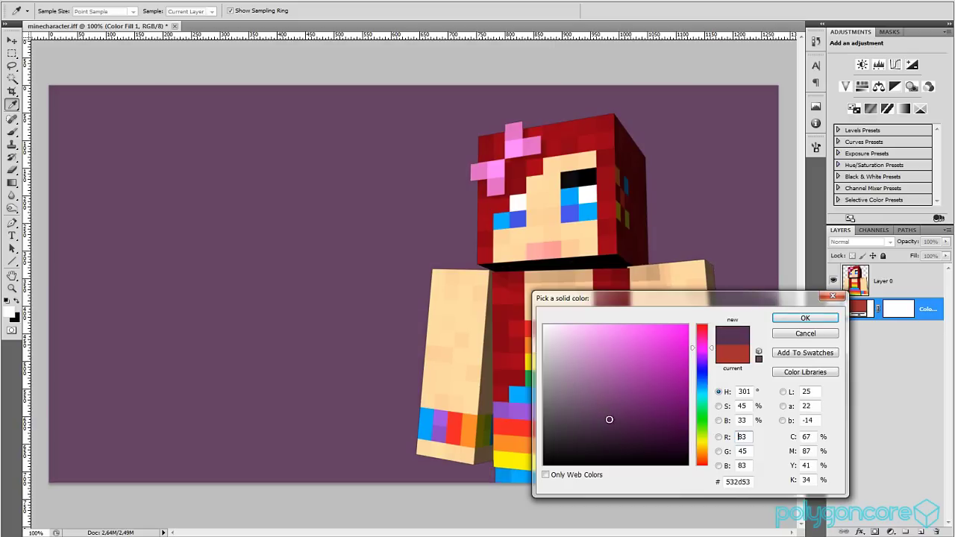
{"action": "left_click", "coordinate": [719, 406]}
{"action": "left_click_drag", "start_coordinate": [711, 402], "coordinate": [713, 441]}
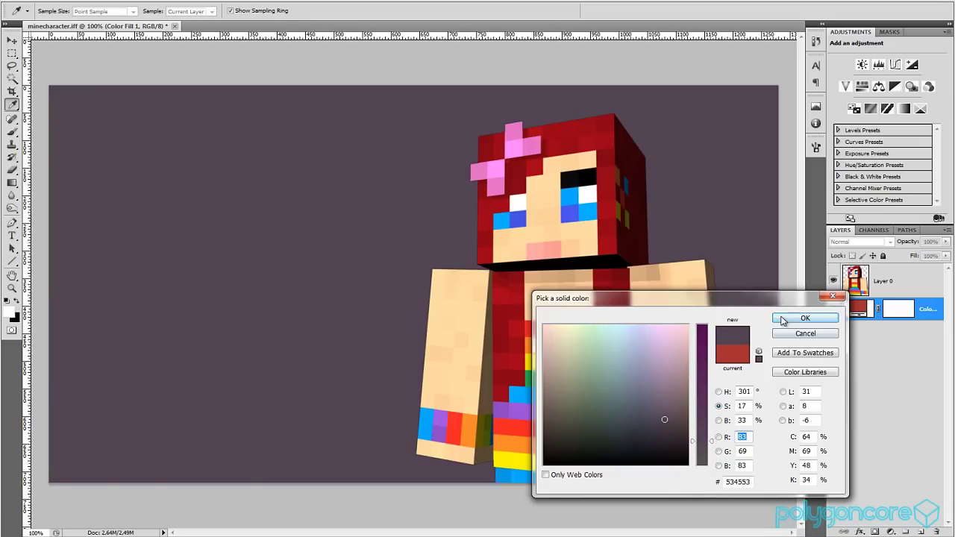
{"action": "left_click", "coordinate": [804, 318]}
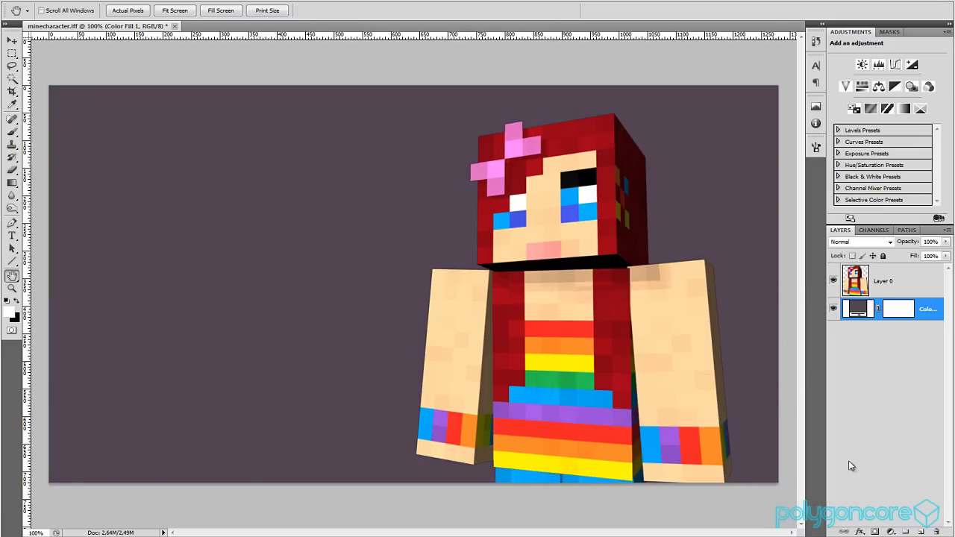
Create a new layer above the color fill and draw a black-to-white linear gradient across the full canvas width, black at the empty side
{"action": "left_click", "coordinate": [13, 183]}
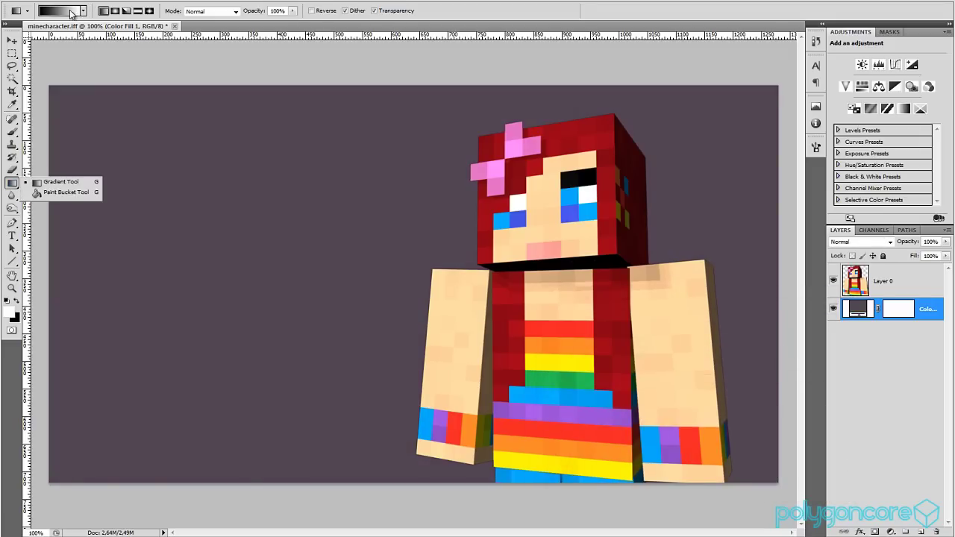
{"action": "left_click", "coordinate": [483, 15]}
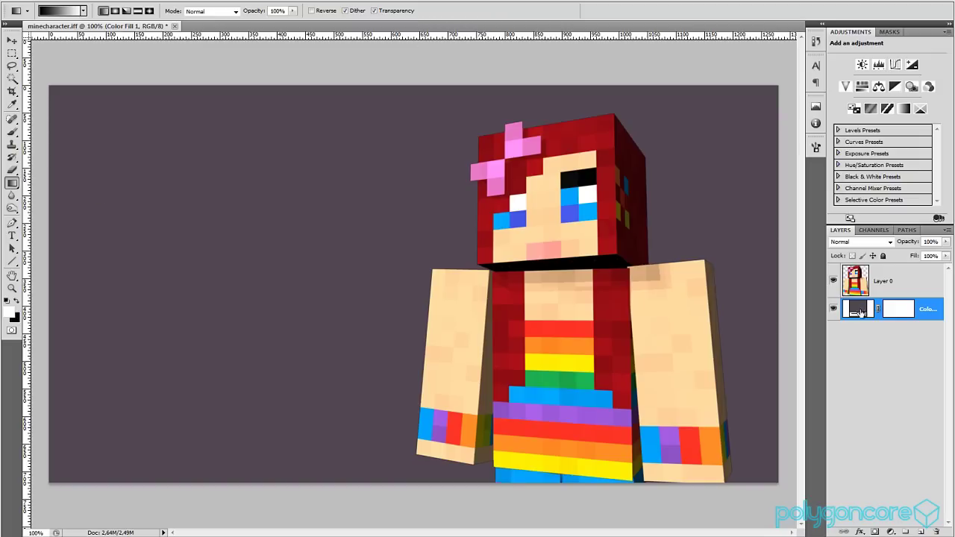
{"action": "left_click", "coordinate": [889, 285]}
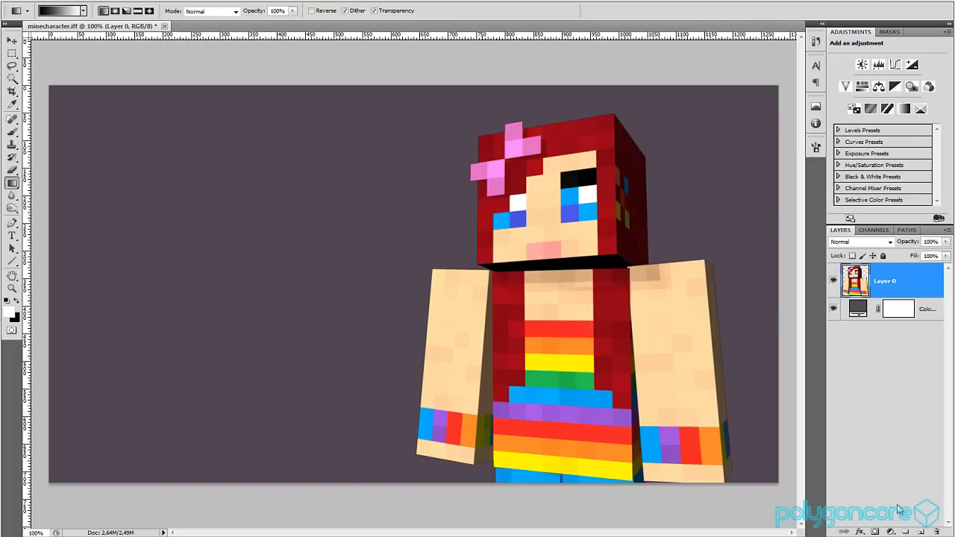
{"action": "left_click", "coordinate": [869, 306]}
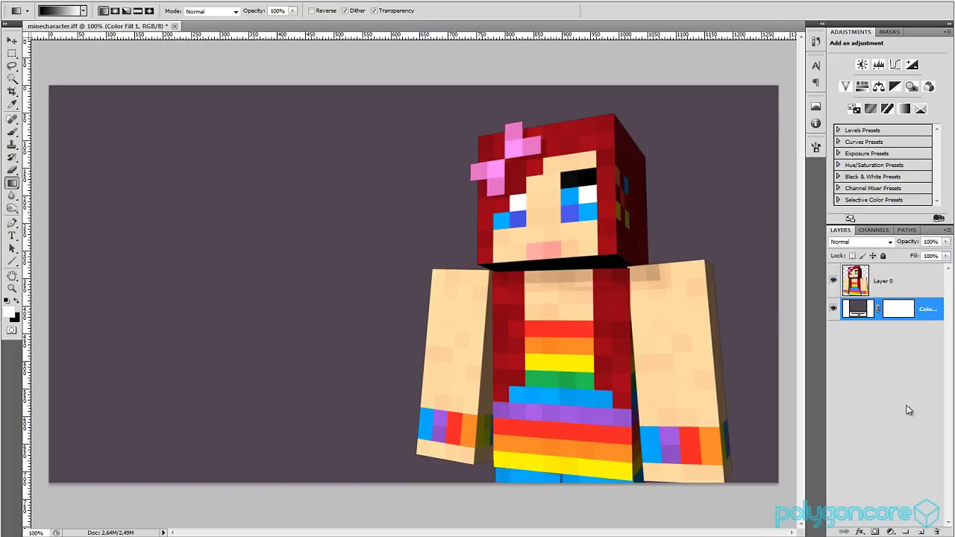
{"action": "left_click", "coordinate": [922, 531]}
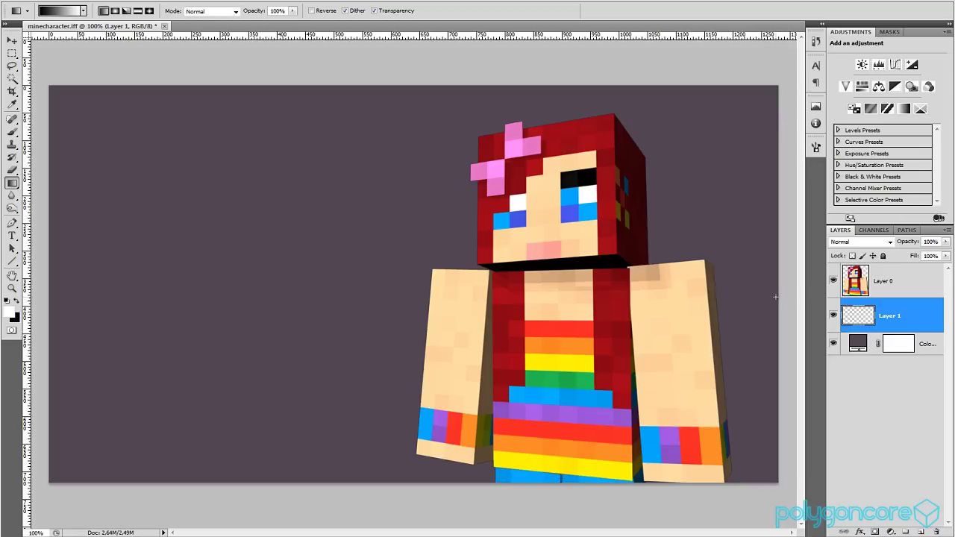
{"action": "left_click_drag", "start_coordinate": [47, 269], "coordinate": [778, 299], "text": "shift"}
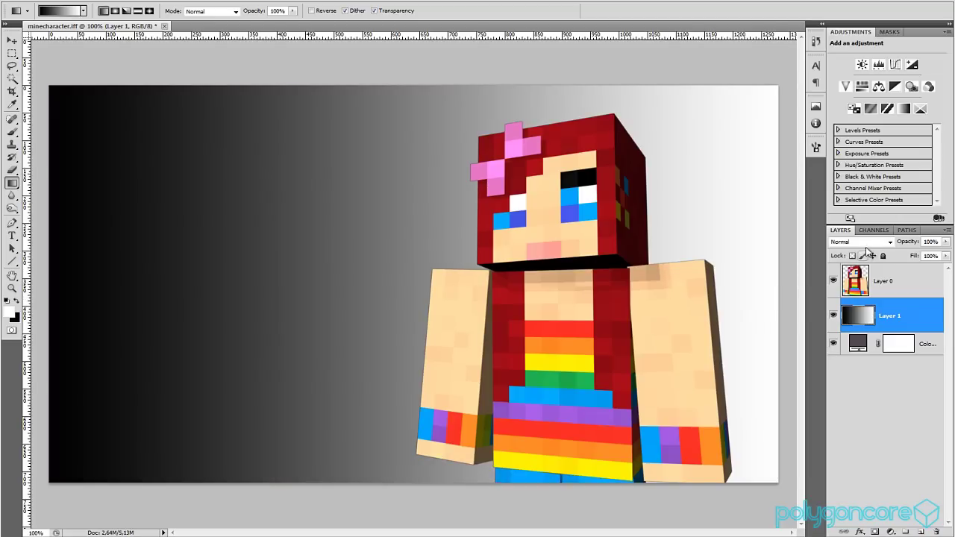
Set the gradient layer's blend mode to Soft Light and invert the gradient so its dark end lies behind the character
{"action": "left_click", "coordinate": [862, 242]}
{"action": "left_click", "coordinate": [847, 383]}
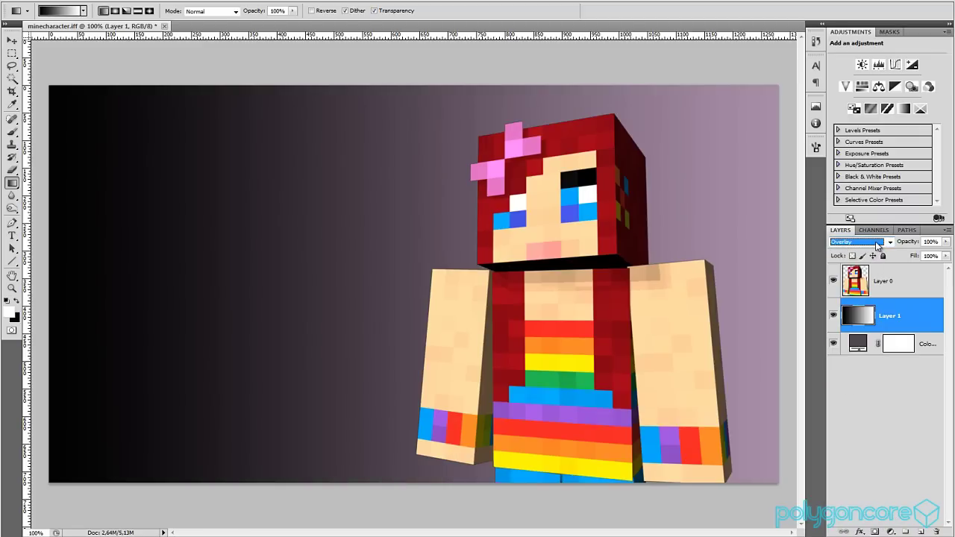
{"action": "scroll", "coordinate": [877, 245], "scroll_direction": "up", "scroll_amount": 1}
{"action": "scroll", "coordinate": [877, 245], "scroll_direction": "down", "scroll_amount": 2}
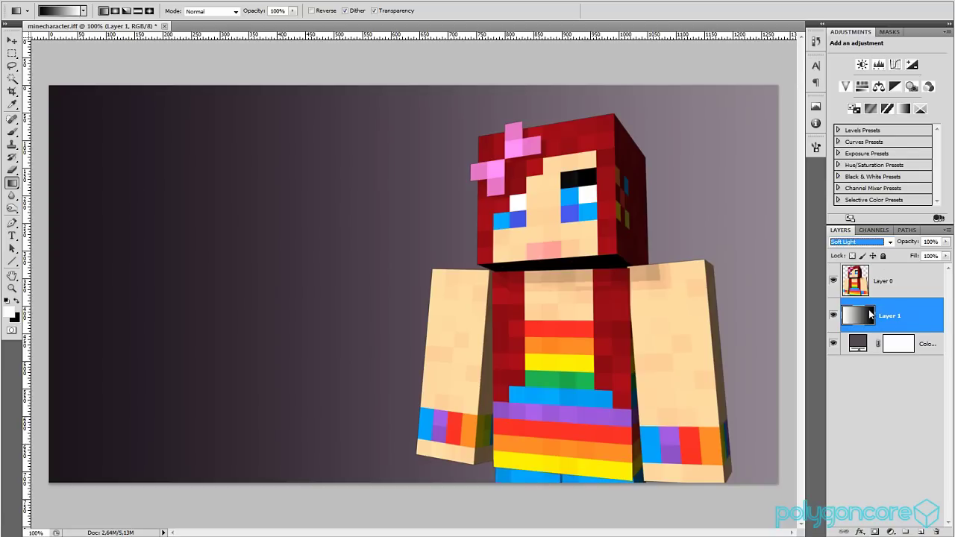
{"action": "key", "text": "ctrl+i"}
Try the Overlay blend mode on the inverted gradient layer, then return it to Soft Light
{"action": "left_click", "coordinate": [867, 244]}
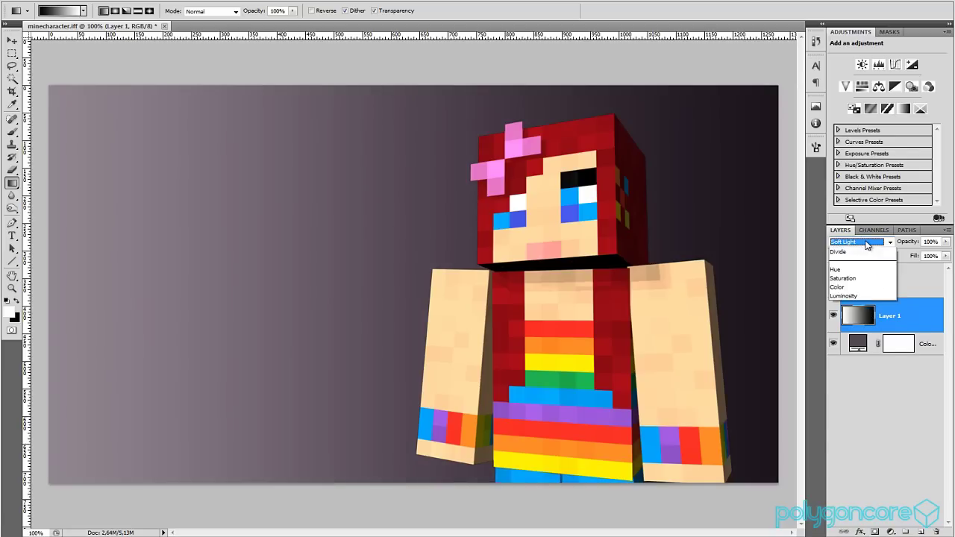
{"action": "left_click", "coordinate": [867, 244]}
{"action": "scroll", "coordinate": [867, 245], "scroll_direction": "down", "scroll_amount": 1}
{"action": "key", "text": "Up"}
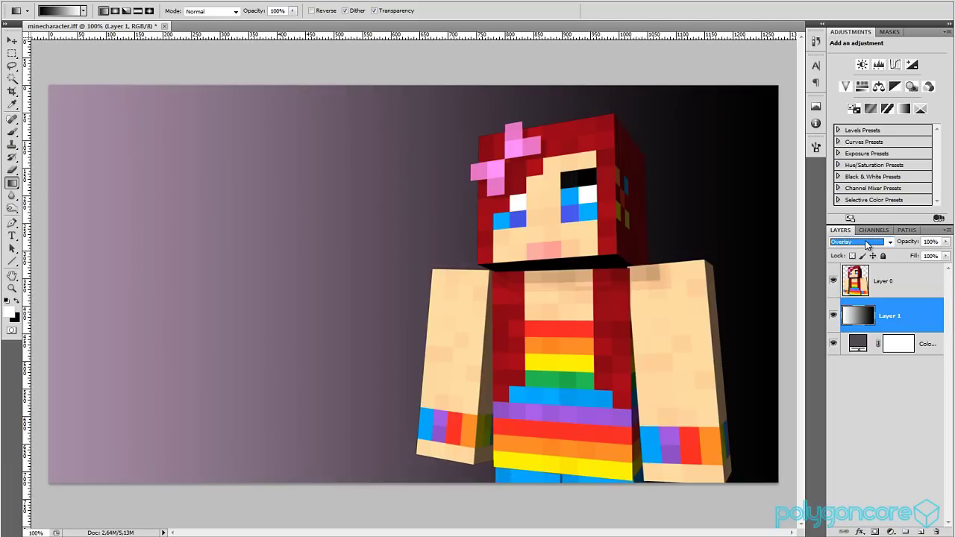
{"action": "key", "text": "Down"}
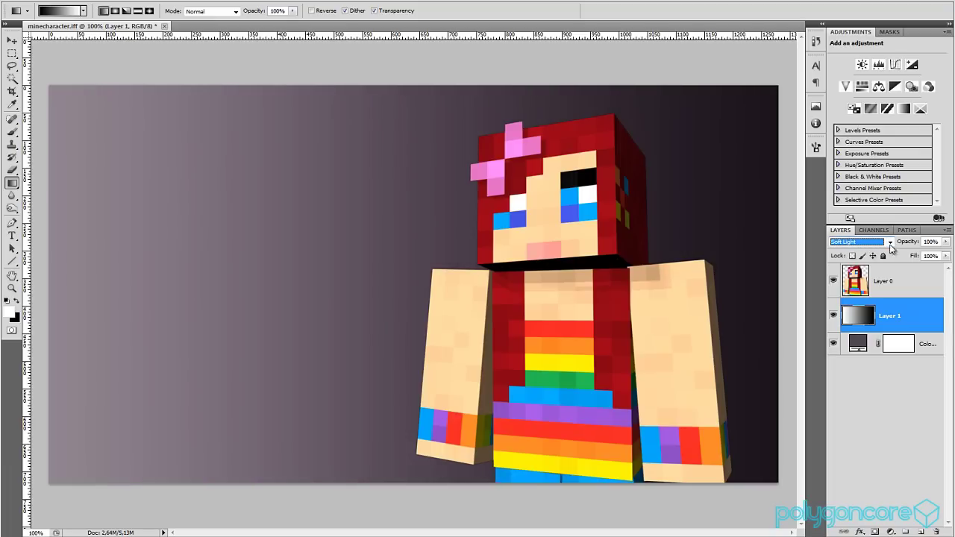
Lower the gradient layer's opacity to 75%
{"action": "left_click", "coordinate": [945, 242]}
{"action": "left_click_drag", "start_coordinate": [943, 255], "coordinate": [933, 255]}
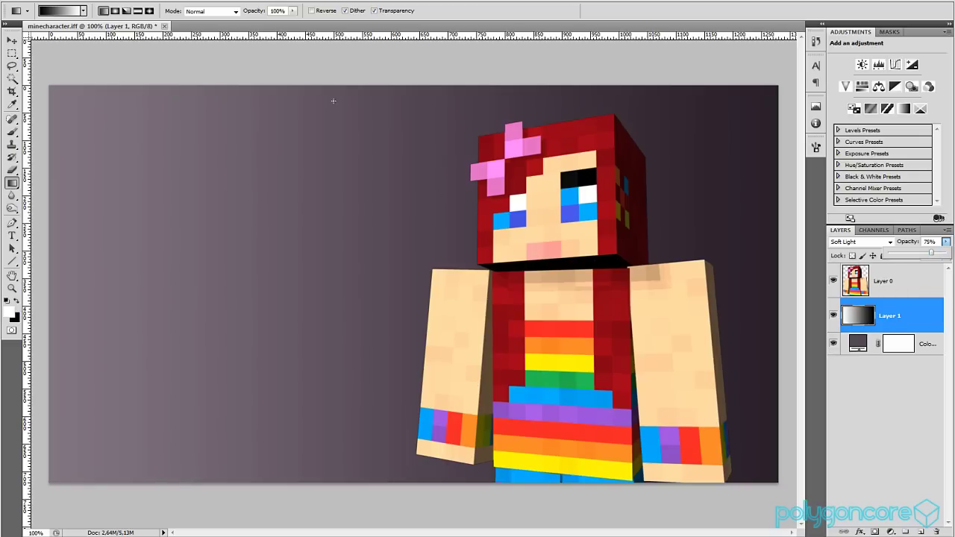
{"action": "left_click", "coordinate": [320, 27]}
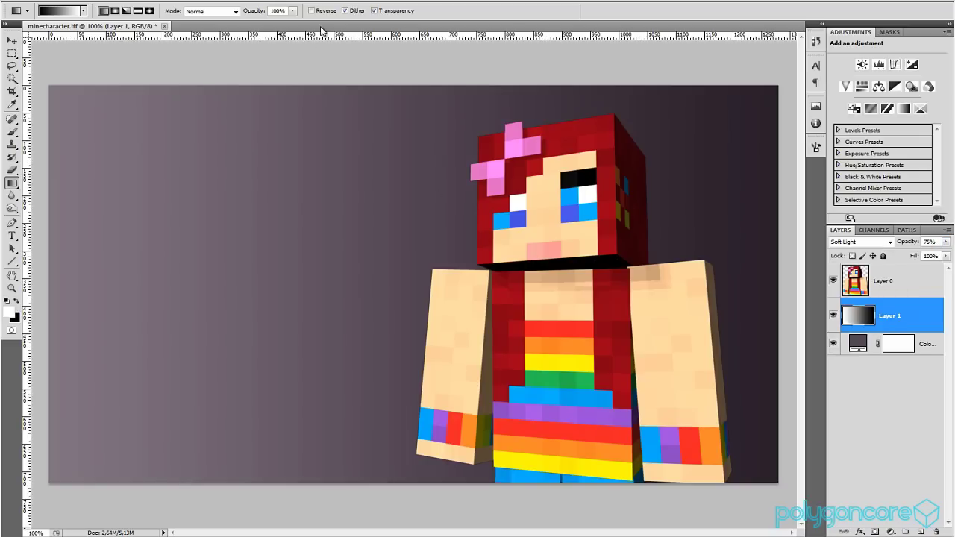